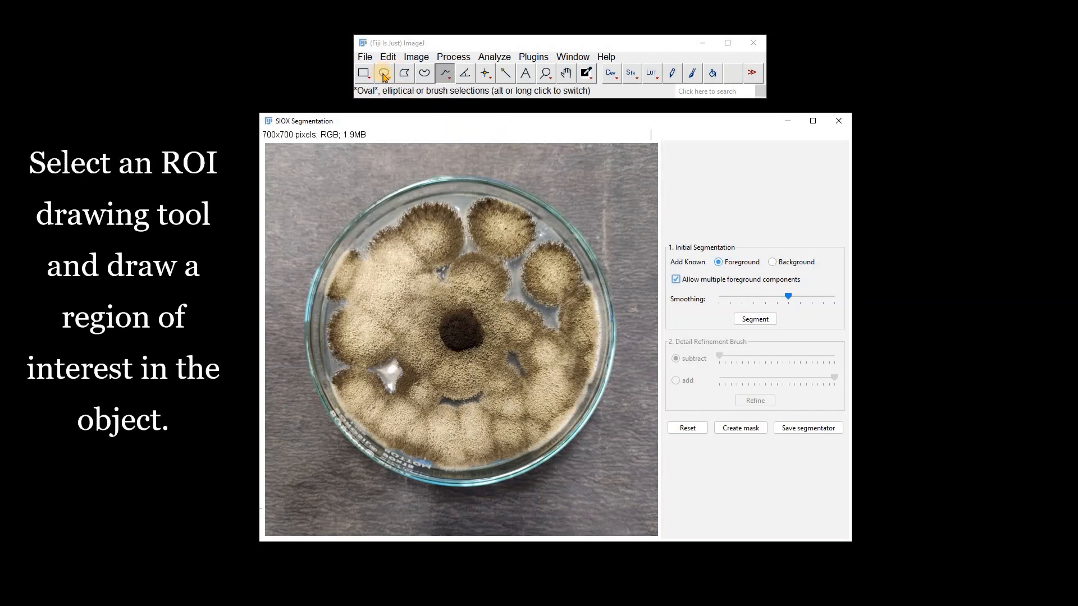
# Draw six oval foreground ROIs across the light and dark parts of the fungal colony and run the initial segmentation.
pyautogui.click(384, 73)
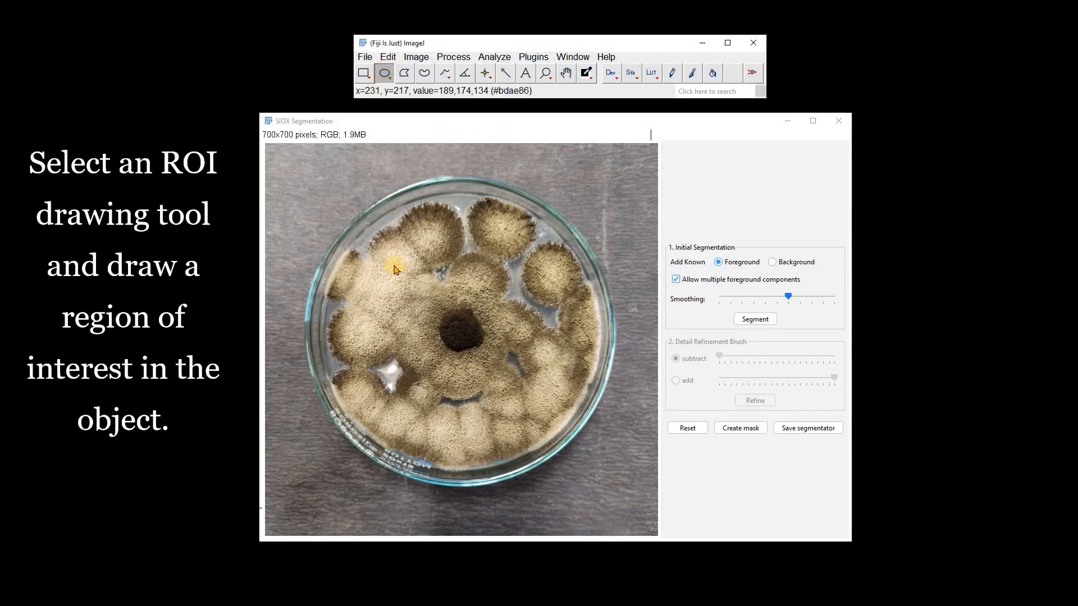
pyautogui.moveTo(407, 291); pyautogui.dragTo(409, 290)
pyautogui.moveTo(451, 324); pyautogui.dragTo(475, 345)
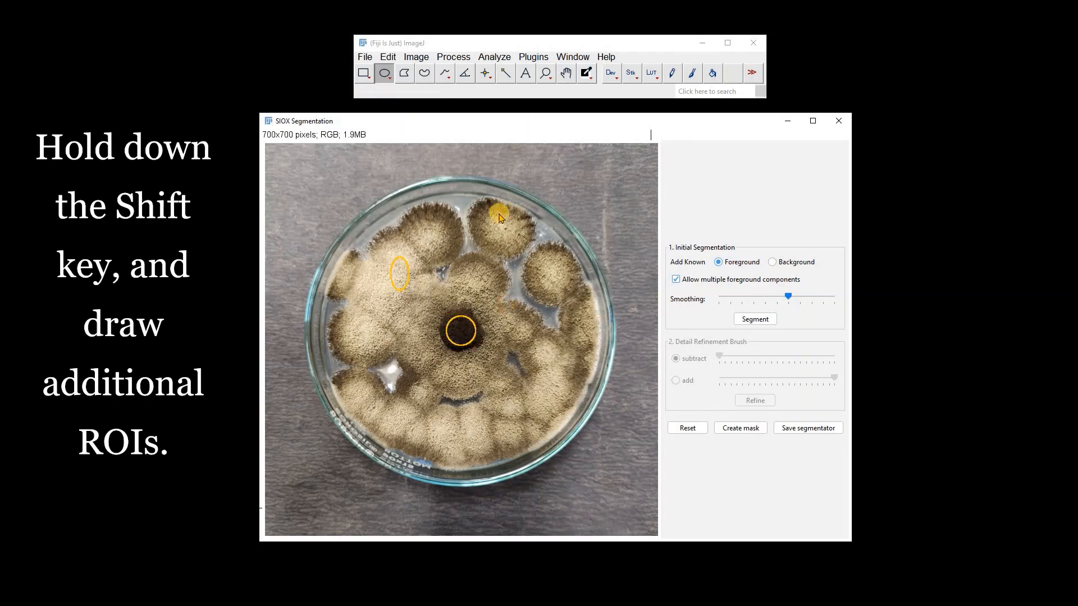
pyautogui.moveTo(479, 203); pyautogui.dragTo(490, 224)
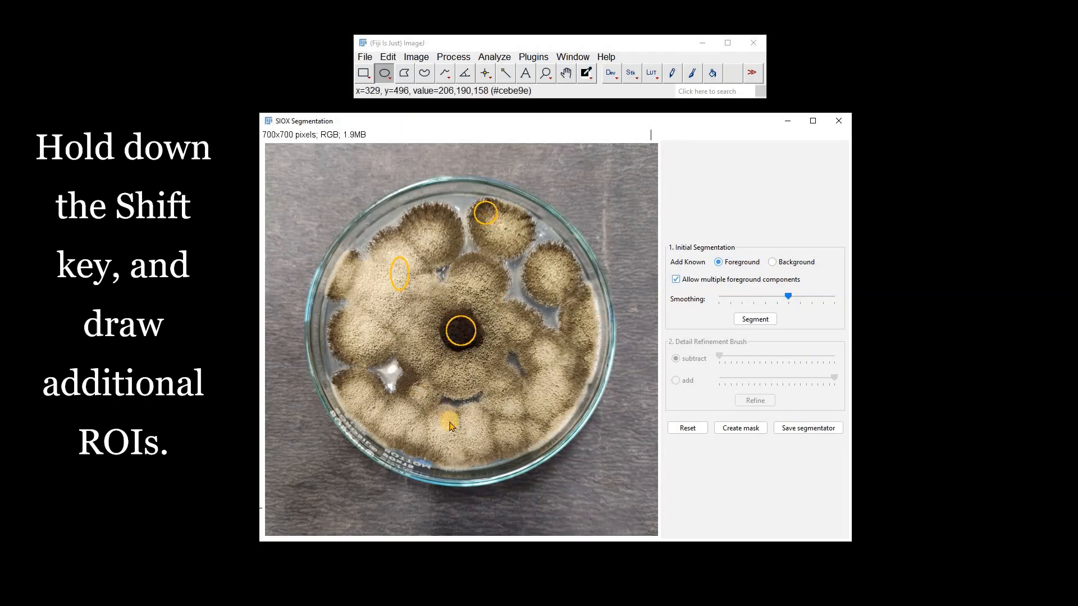
pyautogui.moveTo(448, 411); pyautogui.dragTo(481, 439)
pyautogui.moveTo(402, 379); pyautogui.dragTo(420, 398)
pyautogui.moveTo(562, 362); pyautogui.dragTo(586, 386)
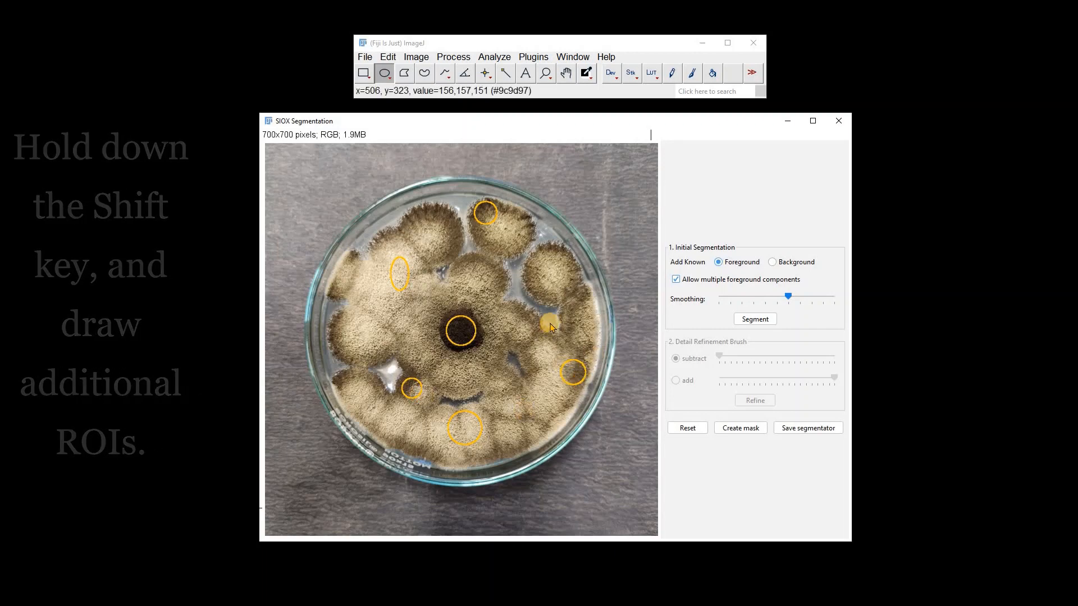
pyautogui.click(754, 320)
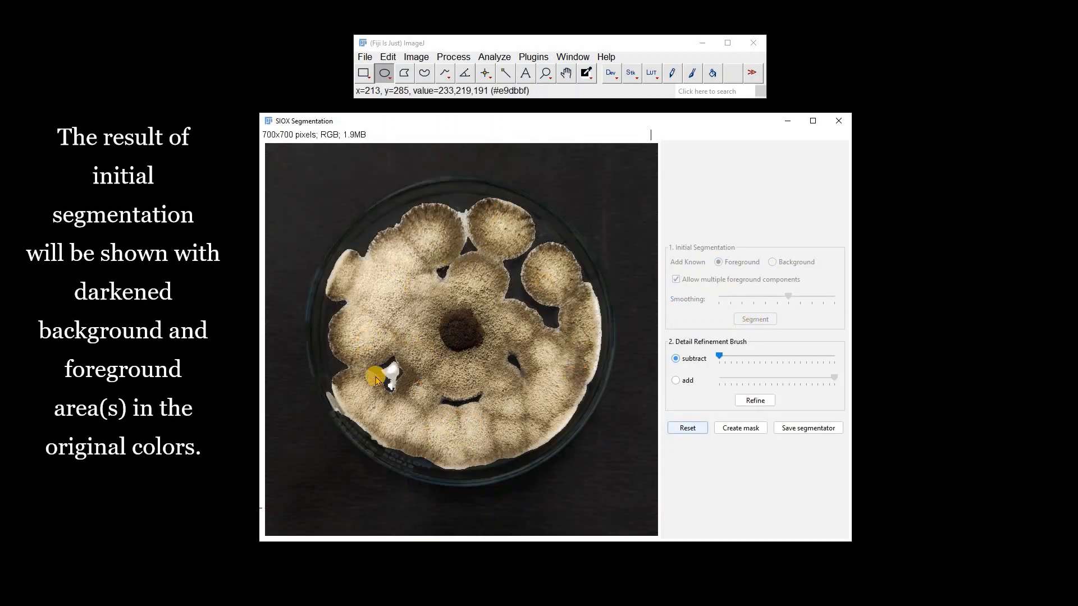
# Reset the segmentation and add seven oval background ROIs on the table surface, the dish rim and the gaps between colonies.
pyautogui.click(687, 429)
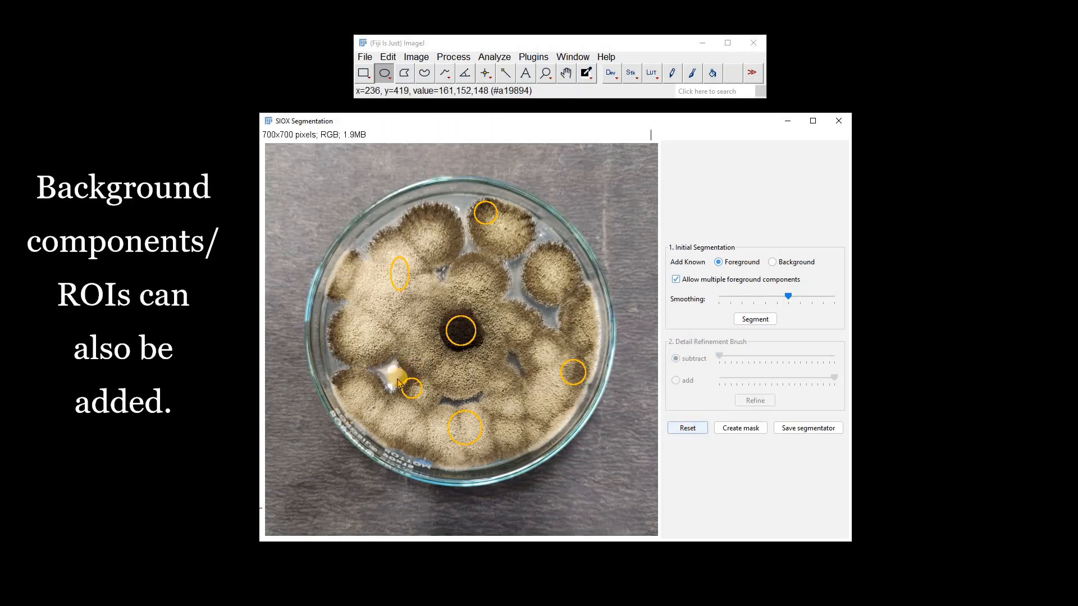
pyautogui.click(773, 263)
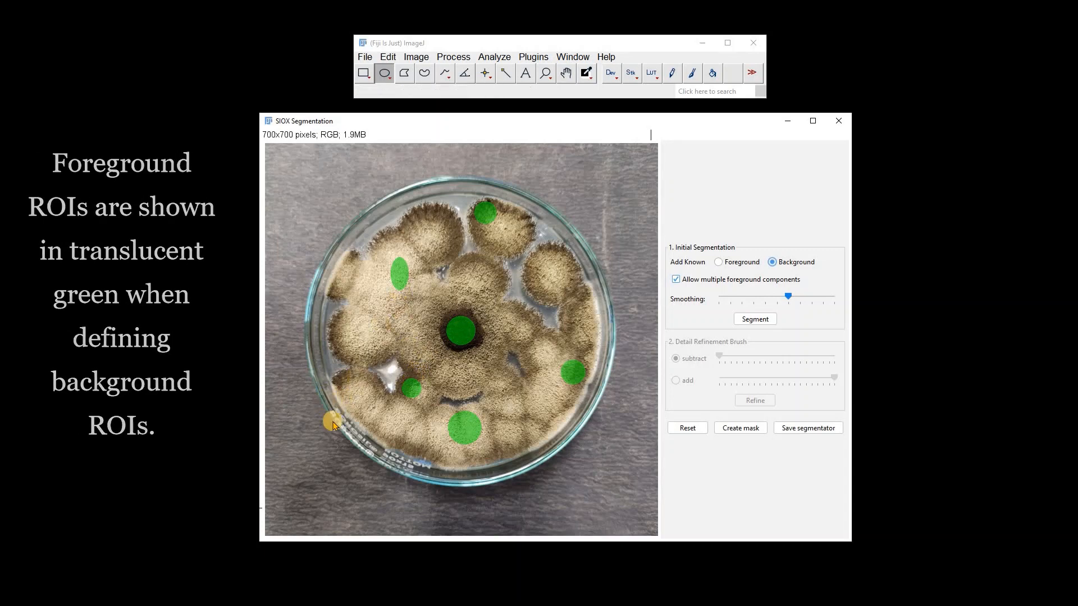
pyautogui.moveTo(332, 416); pyautogui.dragTo(355, 445)
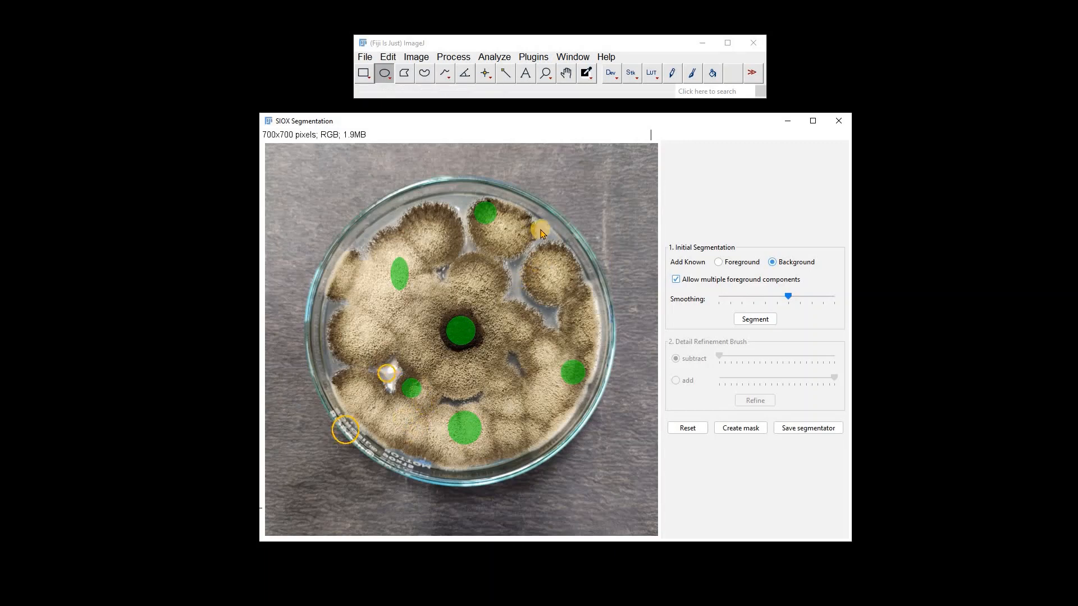
pyautogui.moveTo(543, 223); pyautogui.dragTo(600, 246)
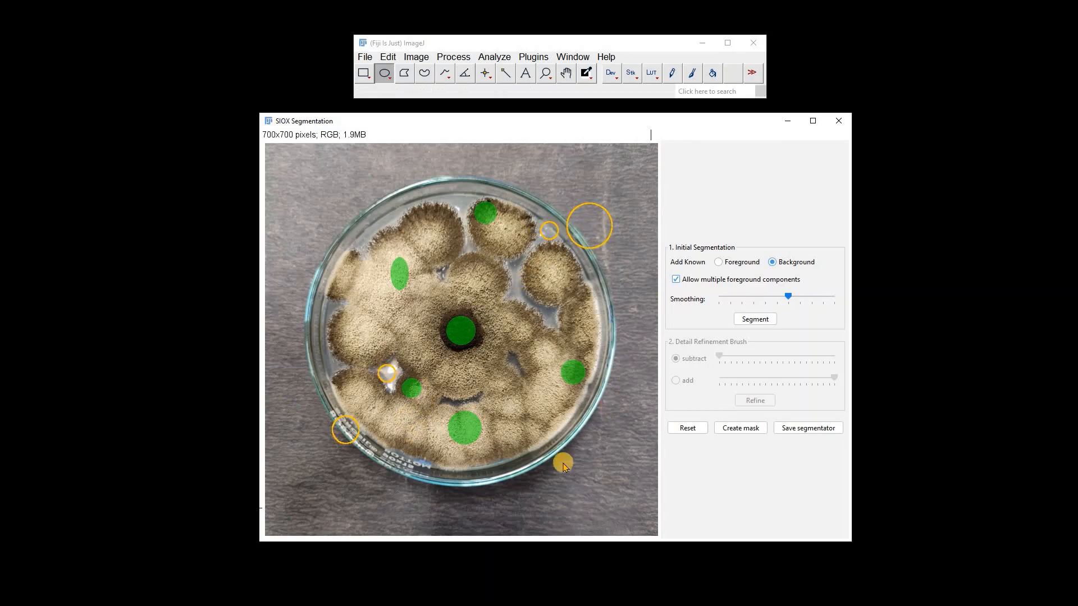
pyautogui.moveTo(526, 462); pyautogui.dragTo(554, 505)
pyautogui.moveTo(379, 461); pyautogui.dragTo(399, 508)
pyautogui.moveTo(316, 221); pyautogui.dragTo(330, 227)
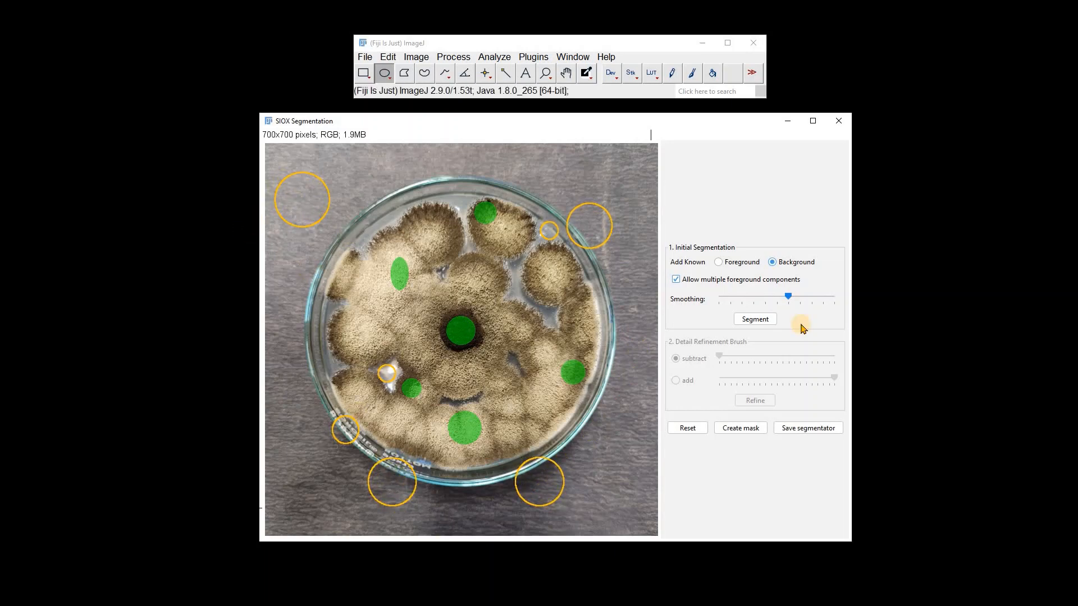
# Segment the image using the foreground and background ROIs and create a binary mask from the result.
pyautogui.click(750, 320)
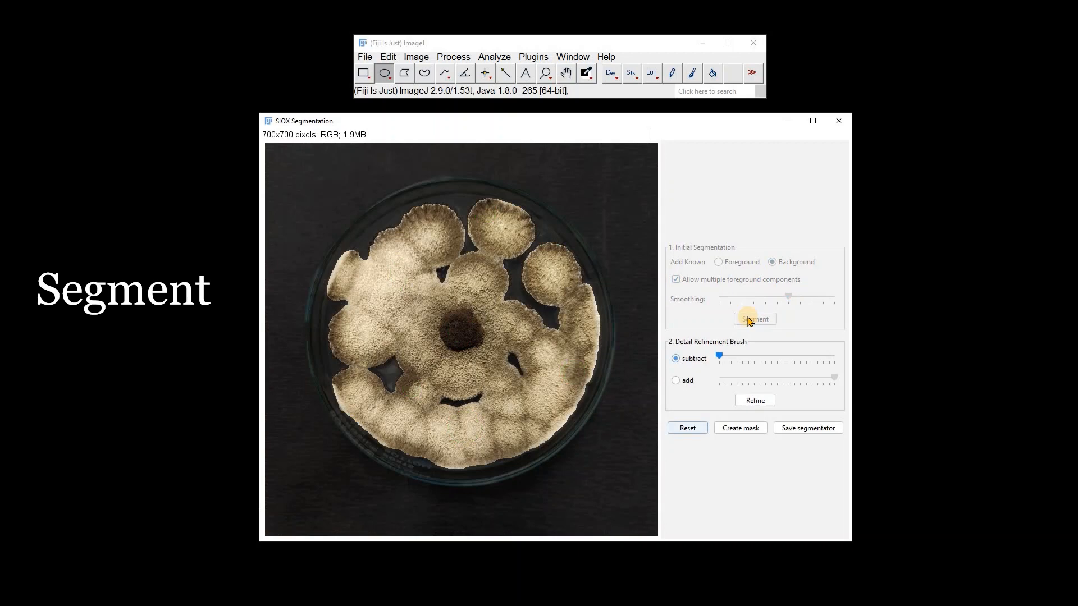
pyautogui.click(741, 431)
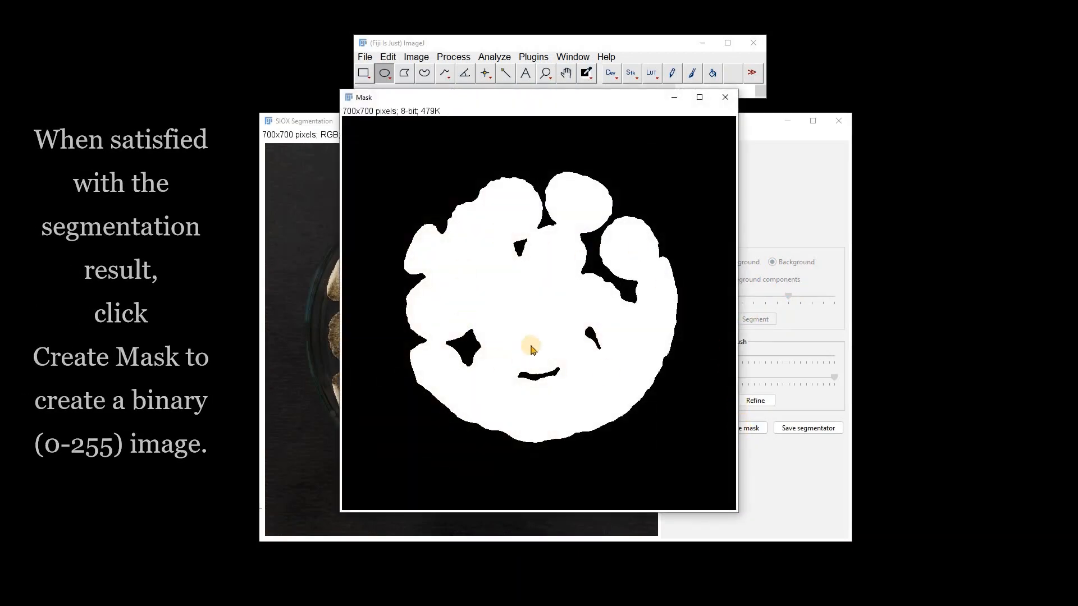
pyautogui.moveTo(475, 100); pyautogui.dragTo(406, 129)
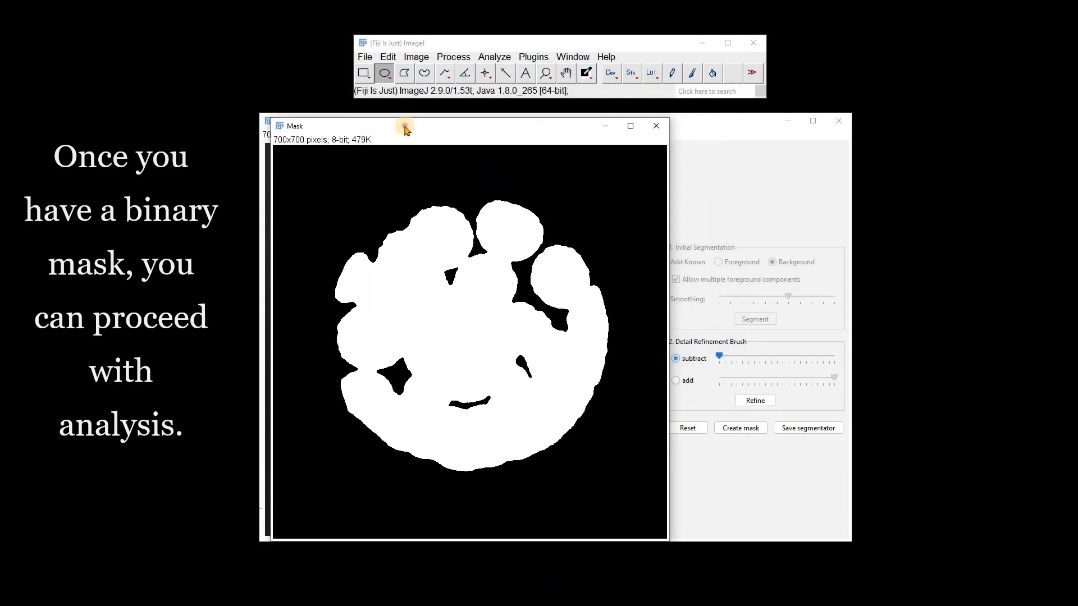
# Confirm the measurement settings with Area and Limit to threshold enabled and 4 decimal places.
pyautogui.click(494, 56)
pyautogui.click(515, 178)
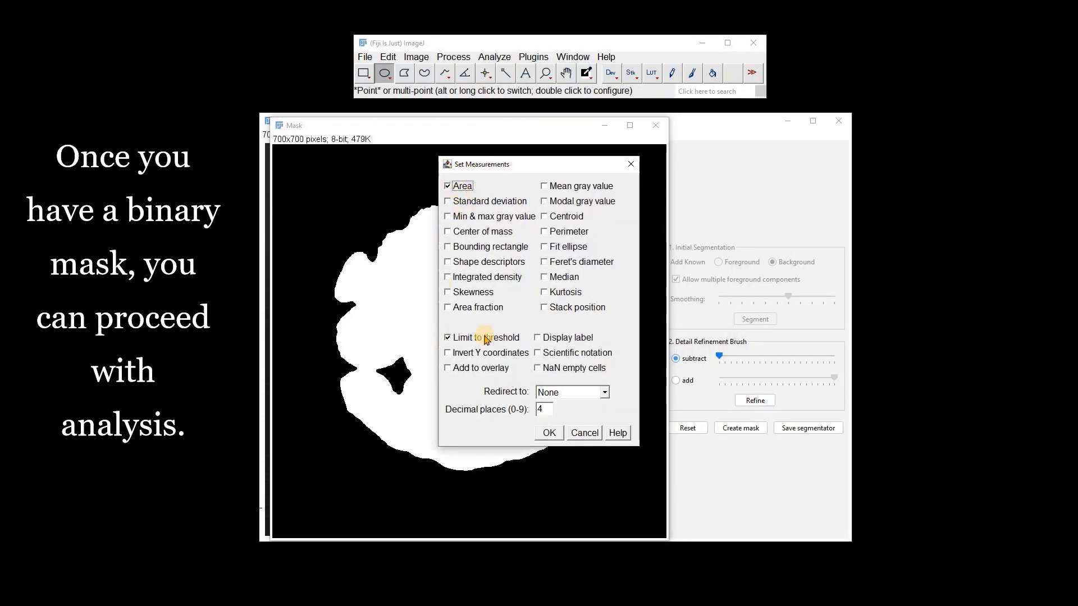
pyautogui.click(548, 430)
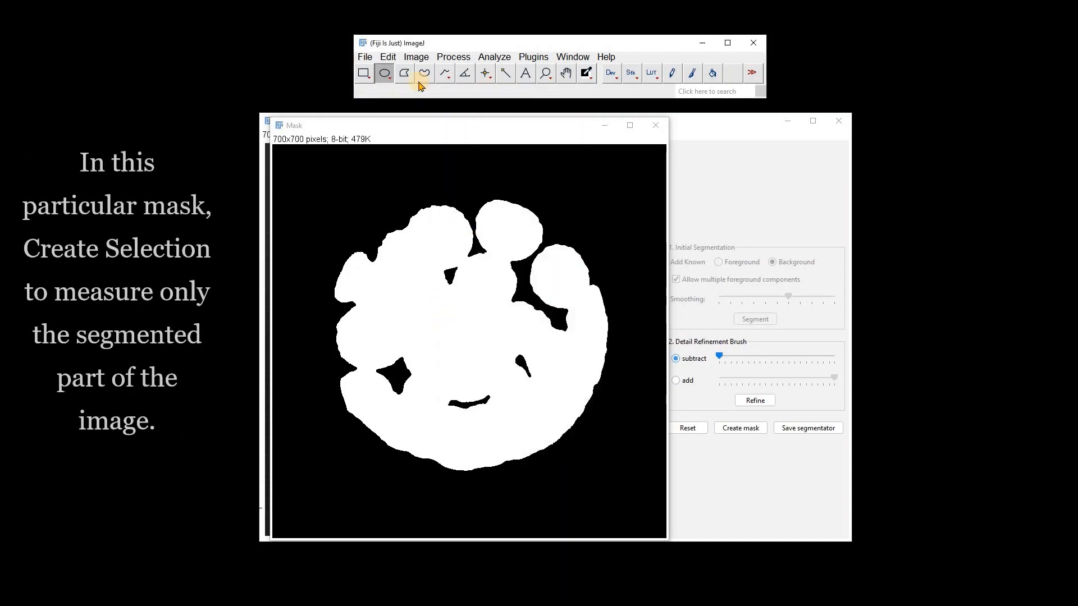
# Create a selection from the white region of the mask and measure its area.
pyautogui.click(388, 57)
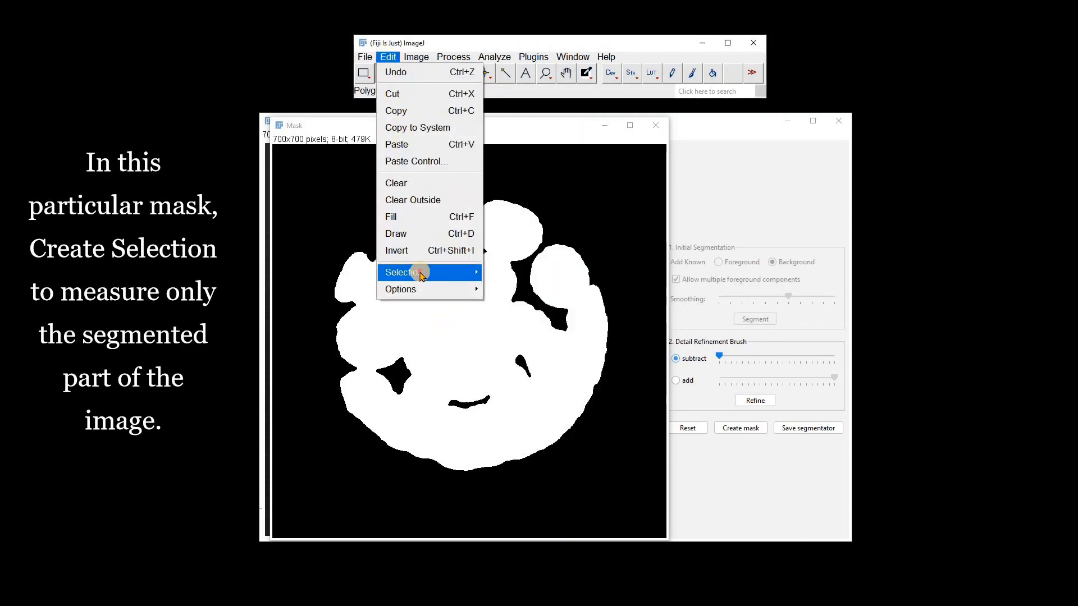
pyautogui.moveTo(421, 274)
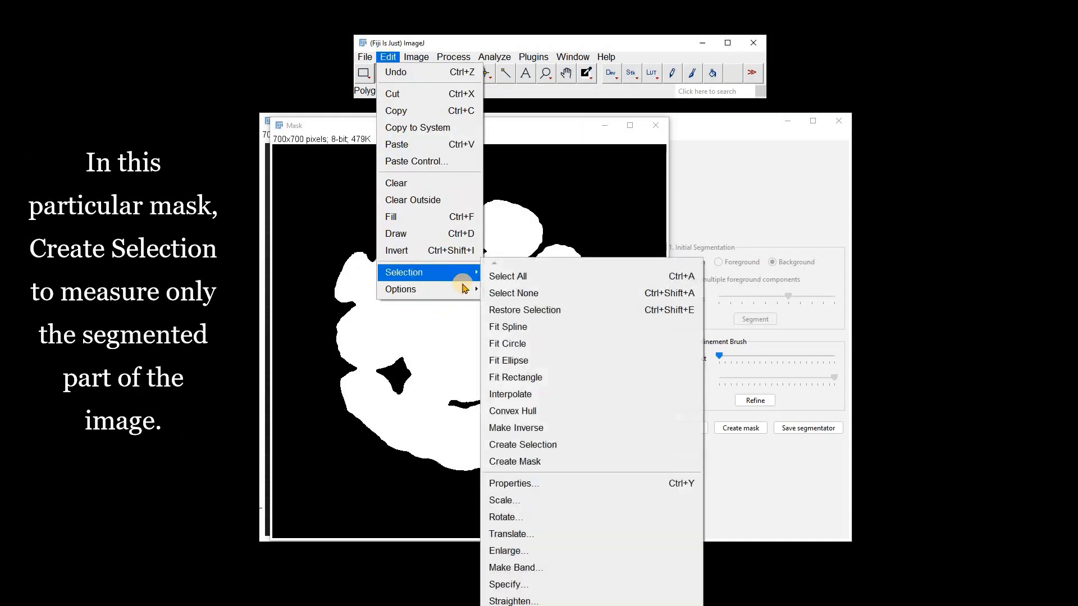
pyautogui.click(511, 447)
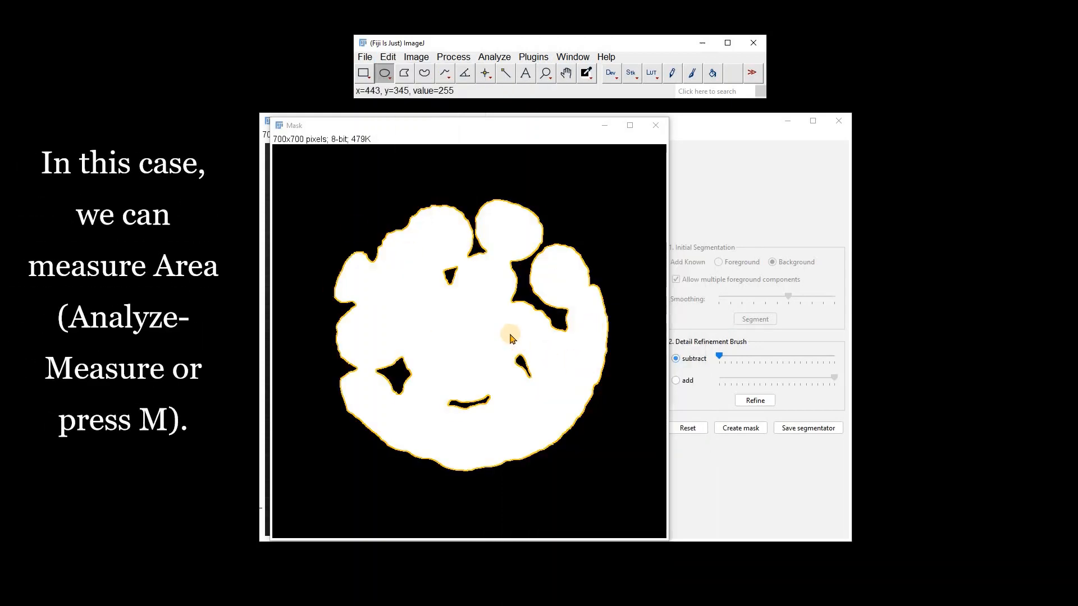
pyautogui.press('m')
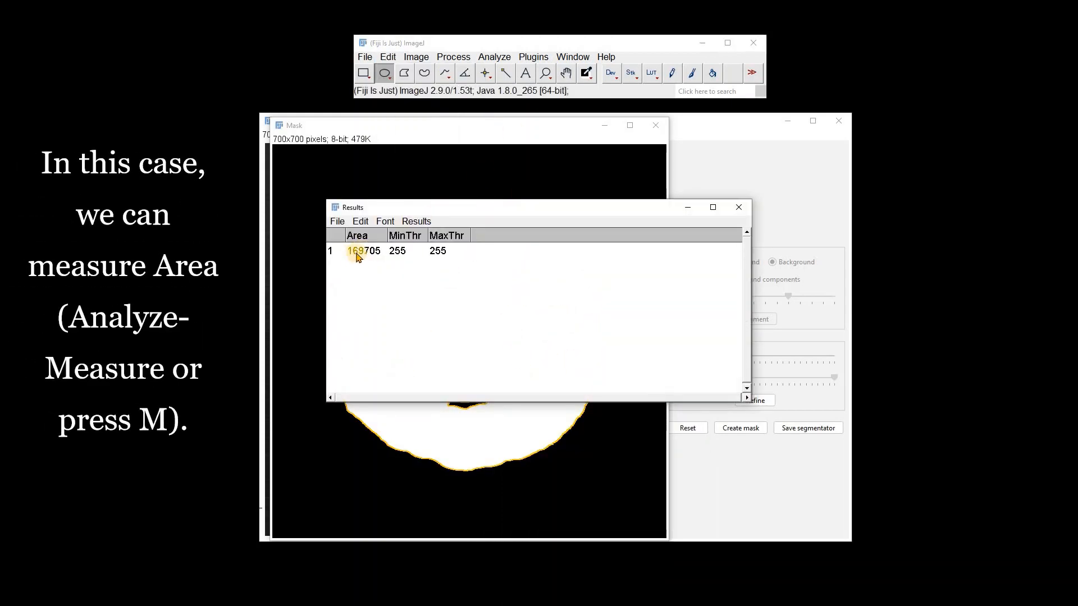
# Shrink the Results window and place it beside the mask so the whole selection stays uncovered.
pyautogui.moveTo(500, 207); pyautogui.dragTo(822, 237)
pyautogui.moveTo(674, 244); pyautogui.dragTo(585, 250)
pyautogui.moveTo(980, 330); pyautogui.dragTo(761, 349)
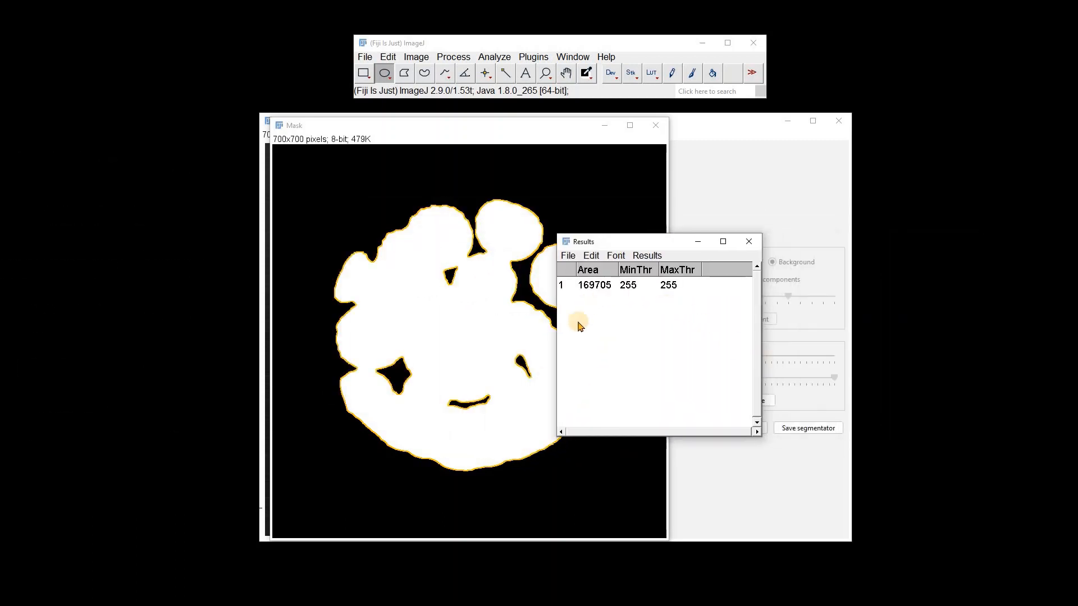
pyautogui.moveTo(616, 245); pyautogui.dragTo(790, 231)
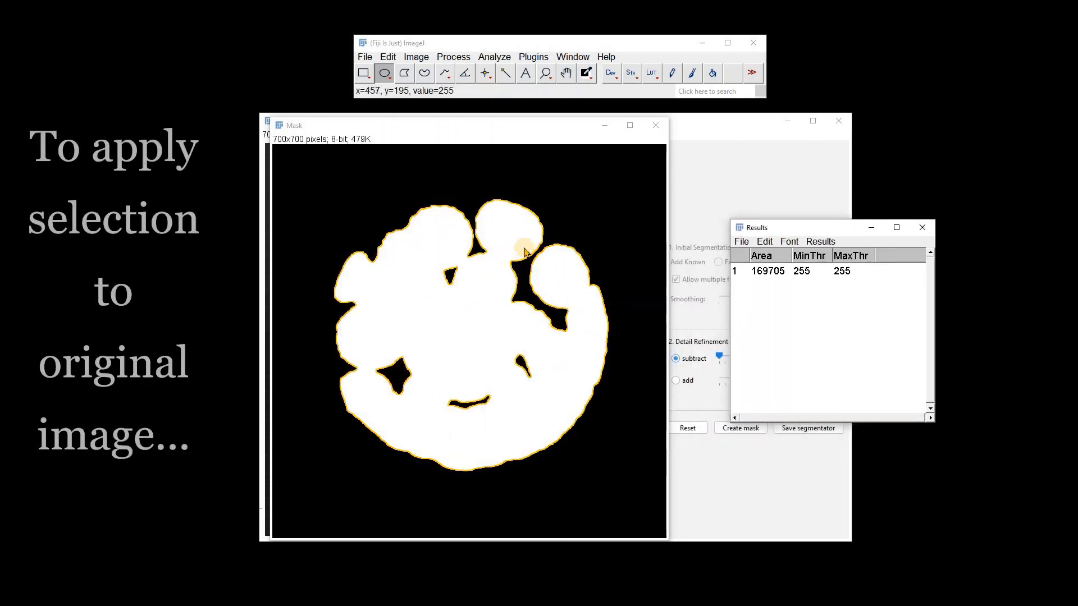
# Restore the mask's selection on the SIOX Segmentation image and measure it there.
pyautogui.moveTo(457, 128); pyautogui.dragTo(465, 137)
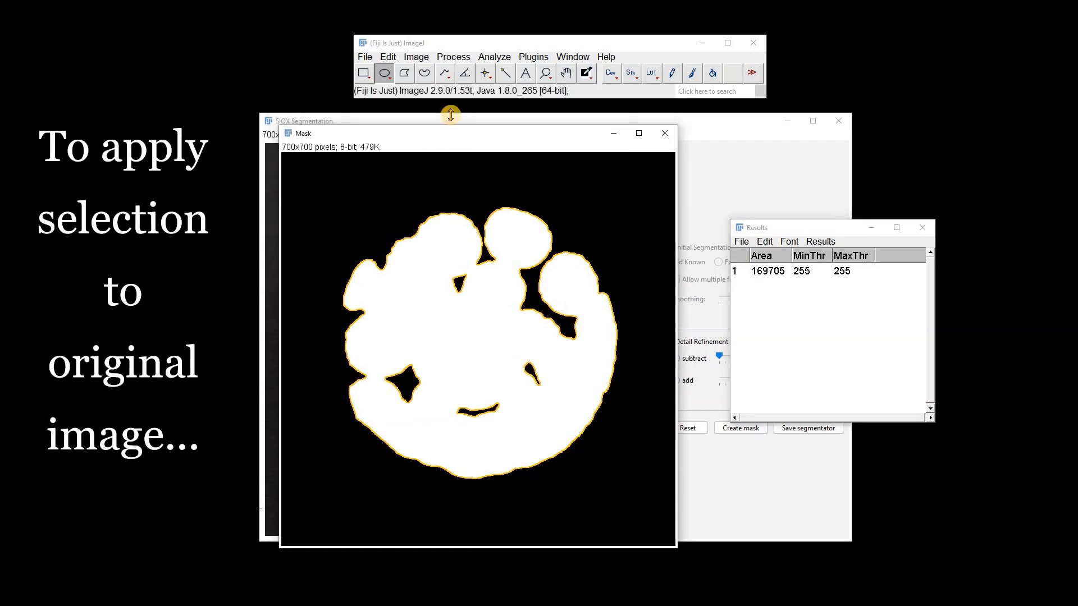
pyautogui.click(450, 115)
pyautogui.click(388, 56)
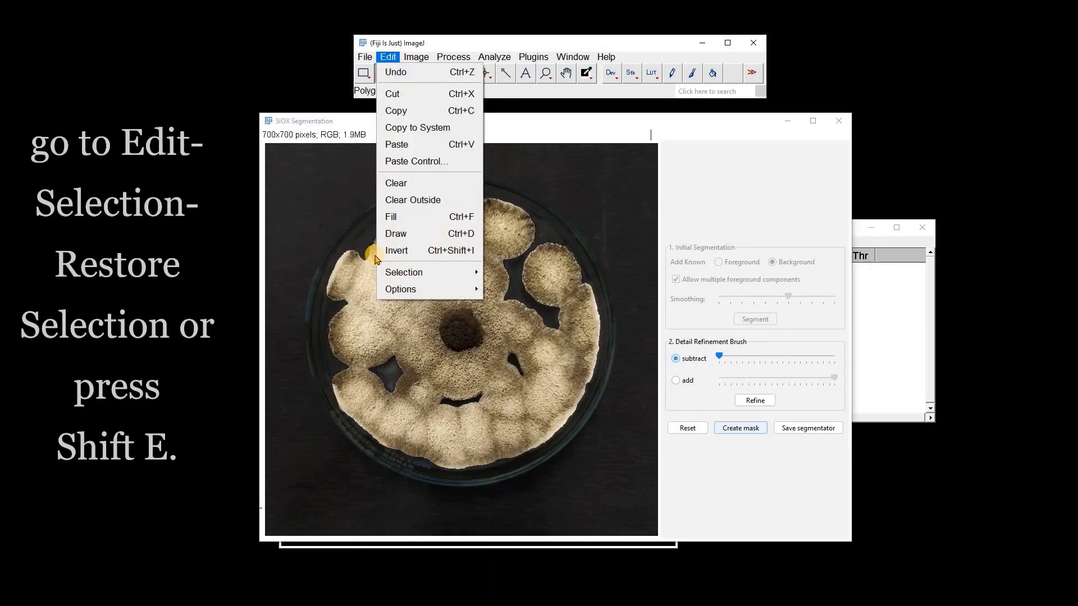
pyautogui.moveTo(411, 273)
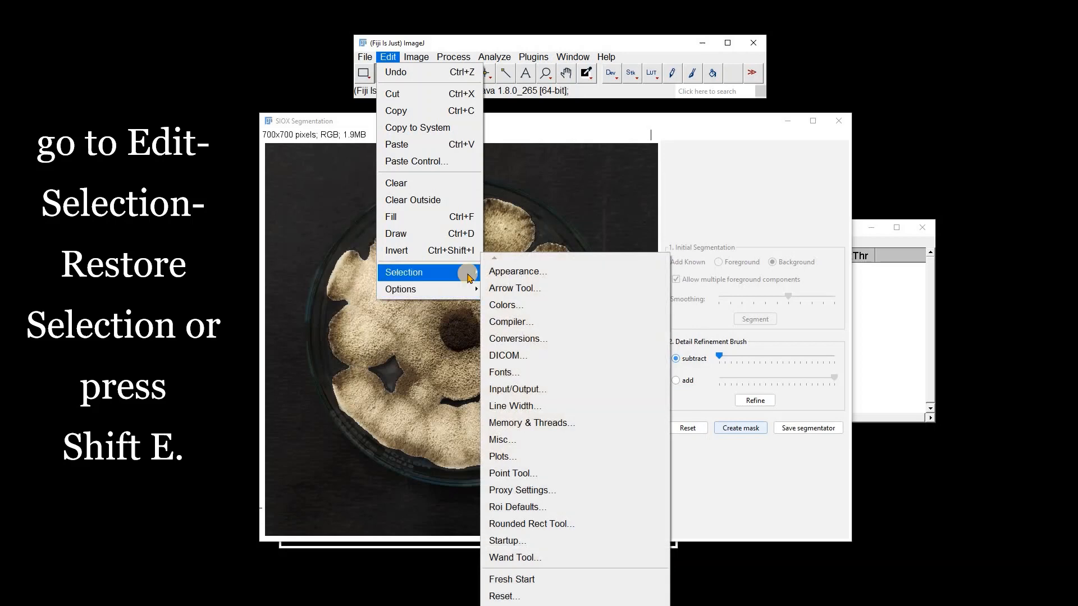
pyautogui.click(523, 310)
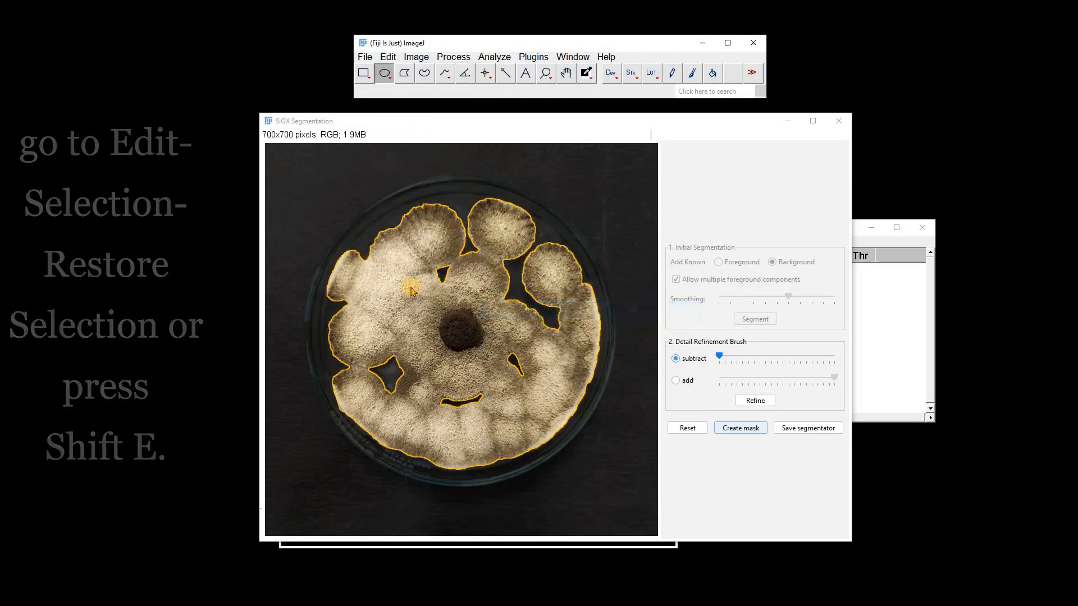
pyautogui.click(881, 353)
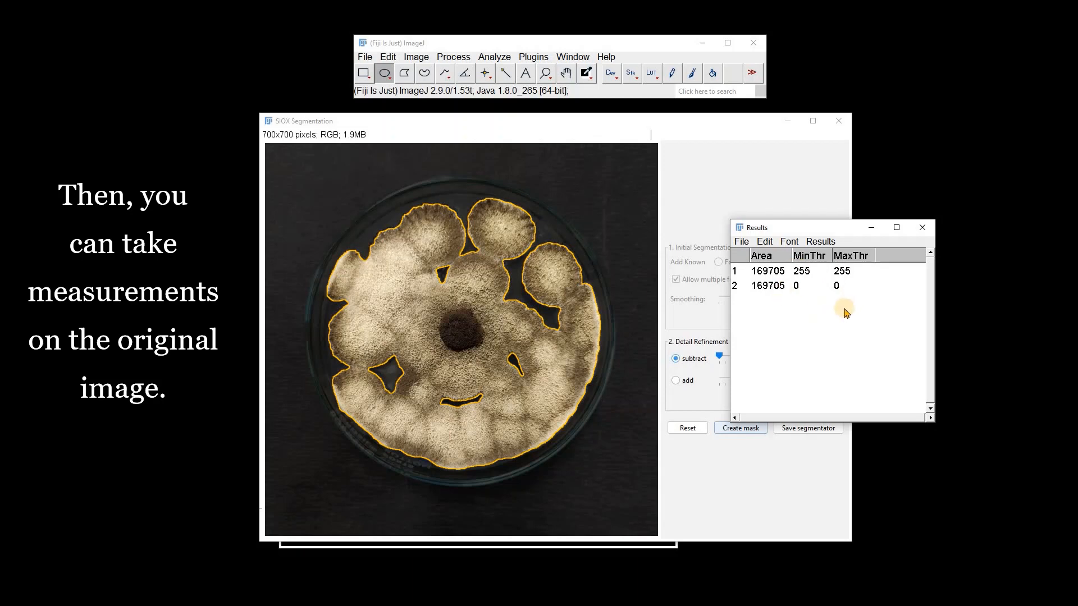
# Close the Results table and the SIOX Segmentation window.
pyautogui.click(922, 227)
pyautogui.click(542, 203)
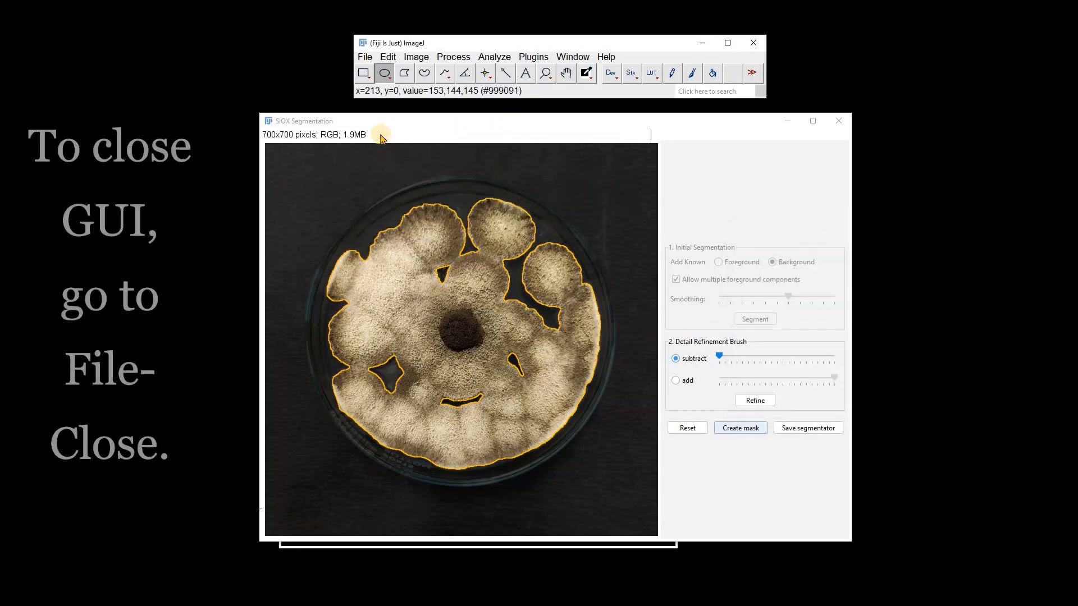
pyautogui.click(365, 58)
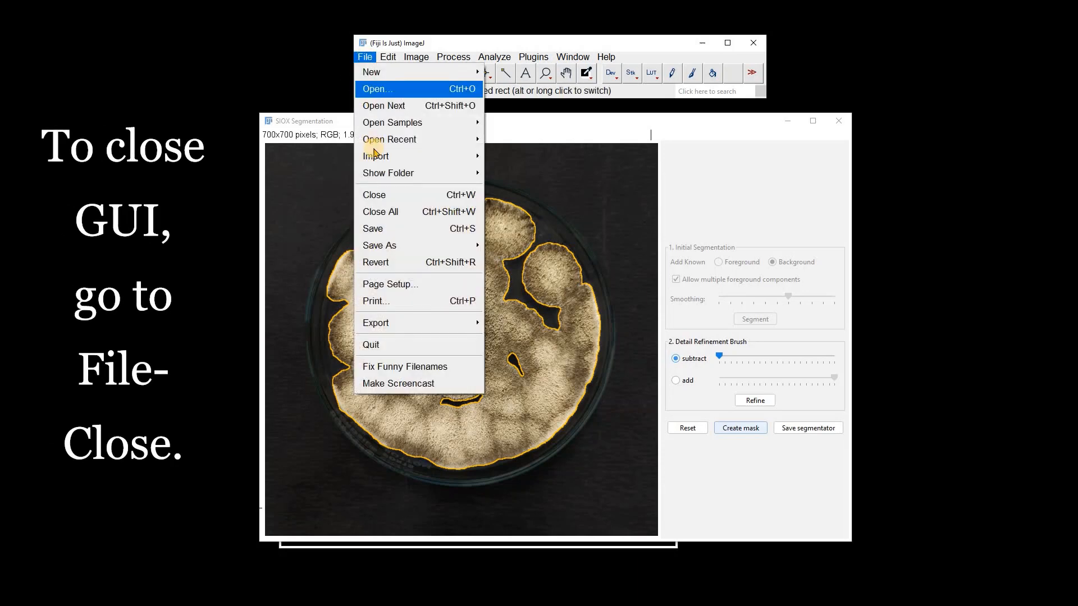
pyautogui.click(397, 195)
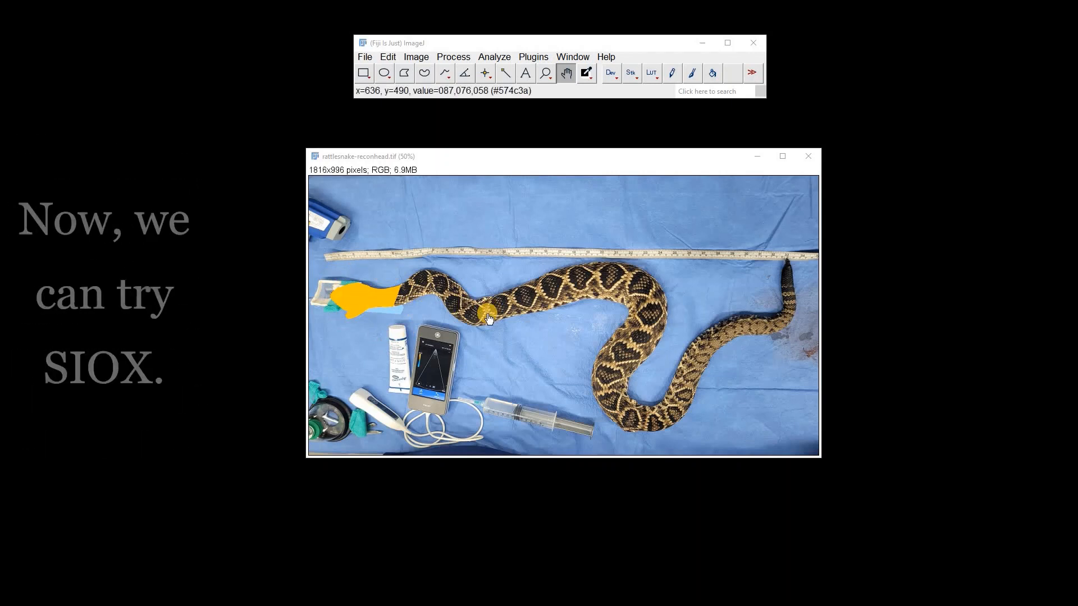
# Open the rattlesnake image in SIOX Segmentation and allow multiple foreground components.
pyautogui.click(690, 91)
pyautogui.write('siox')
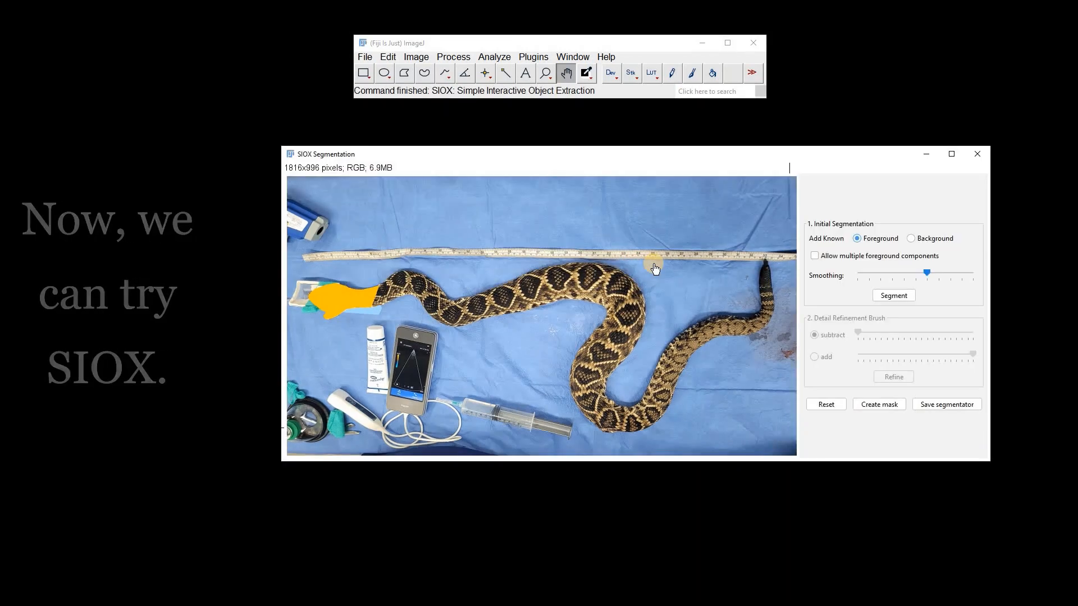
pyautogui.moveTo(508, 150); pyautogui.dragTo(458, 127)
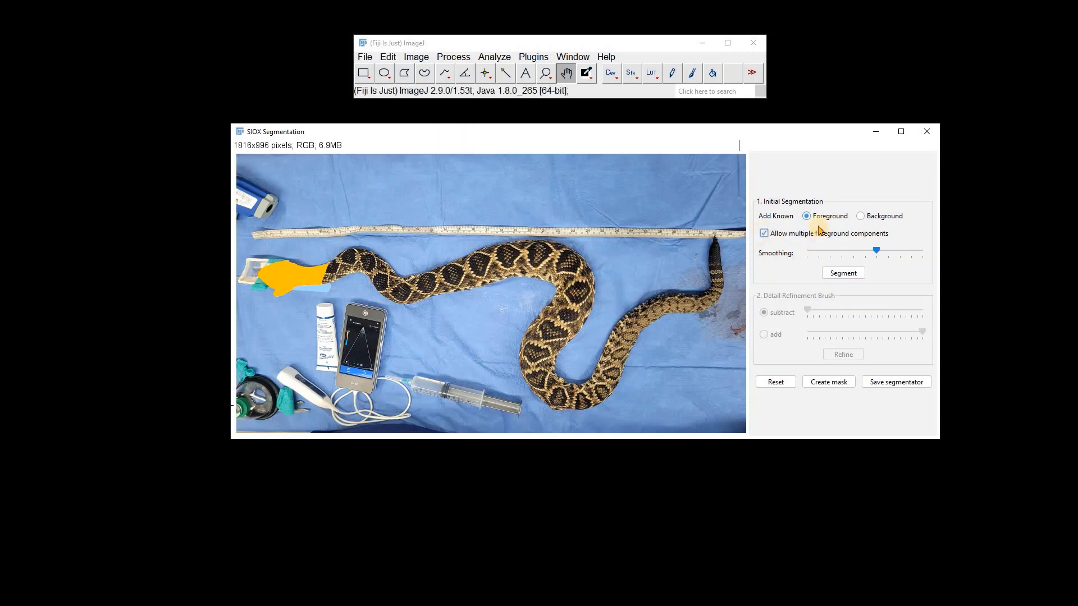
# Draw oval foreground ROIs on the snake's painted head, at several points along its body, and on the tail tip.
pyautogui.click(384, 73)
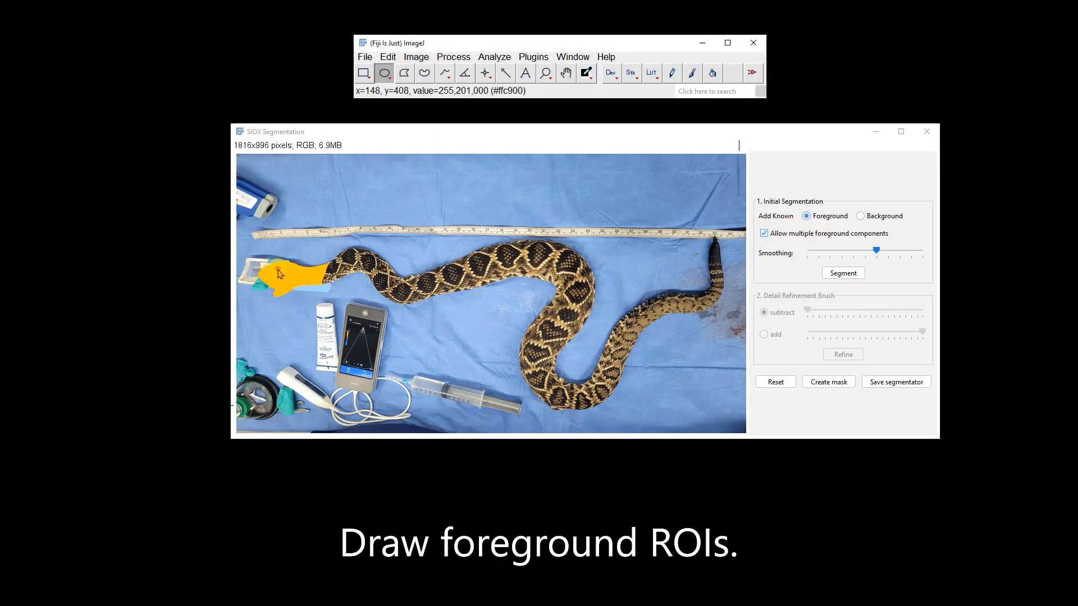
pyautogui.moveTo(278, 269); pyautogui.dragTo(288, 283)
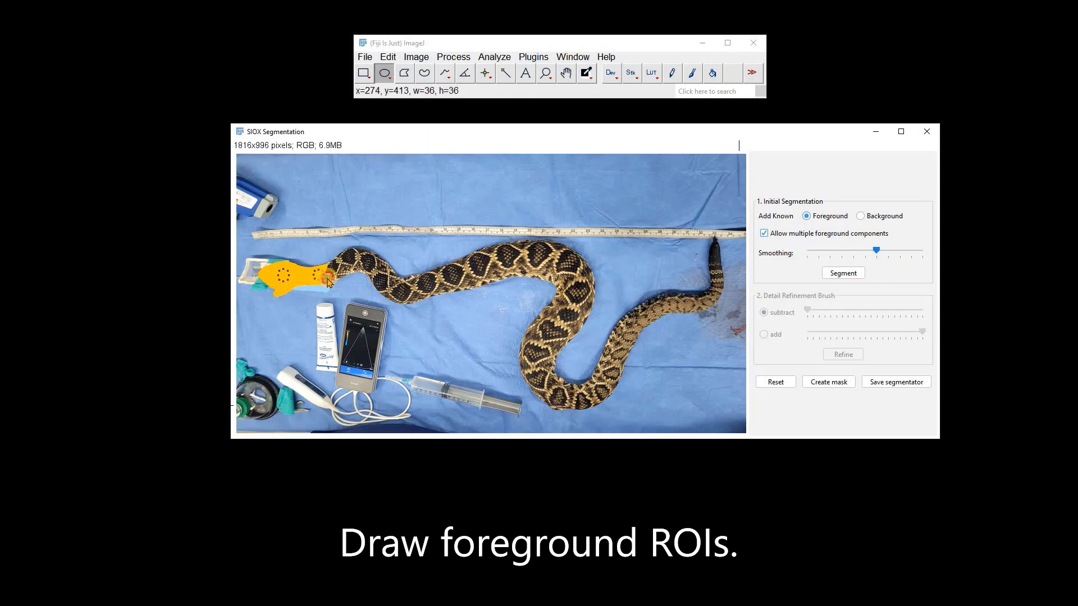
pyautogui.click(456, 267)
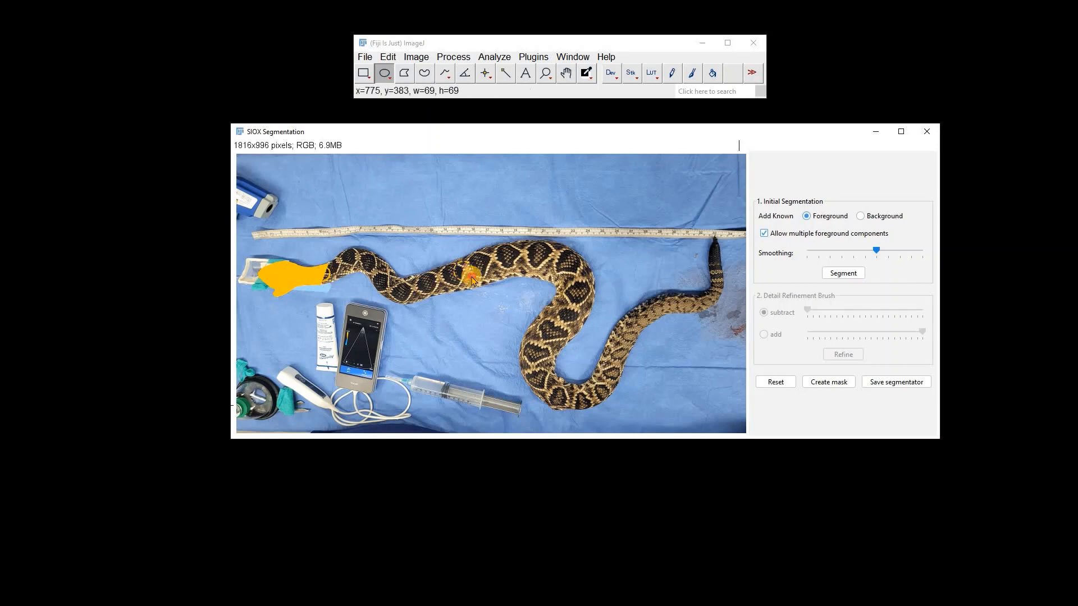
pyautogui.moveTo(574, 288); pyautogui.dragTo(584, 310)
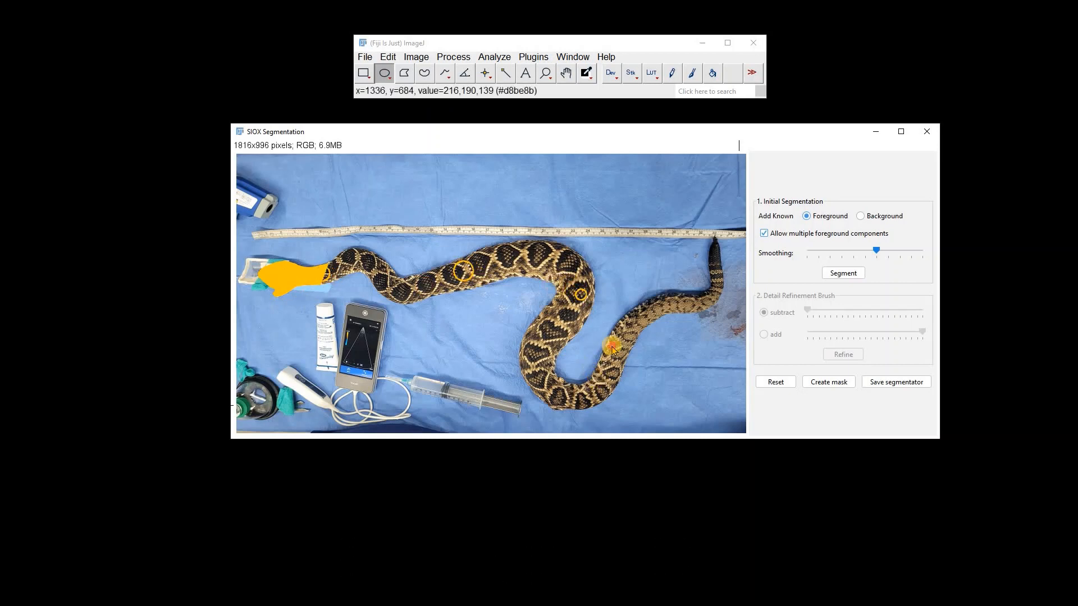
pyautogui.moveTo(607, 344); pyautogui.dragTo(621, 359)
pyautogui.moveTo(691, 293); pyautogui.dragTo(702, 305)
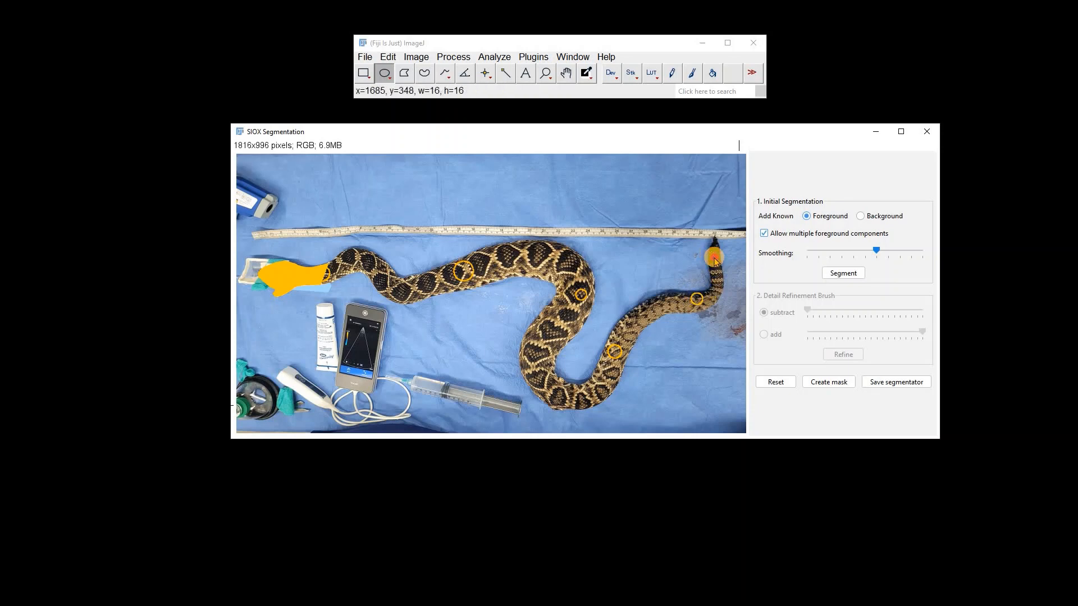
pyautogui.moveTo(712, 250); pyautogui.dragTo(716, 258)
# Lower the smoothing by two notches and run the initial segmentation of the snake.
pyautogui.click(876, 251)
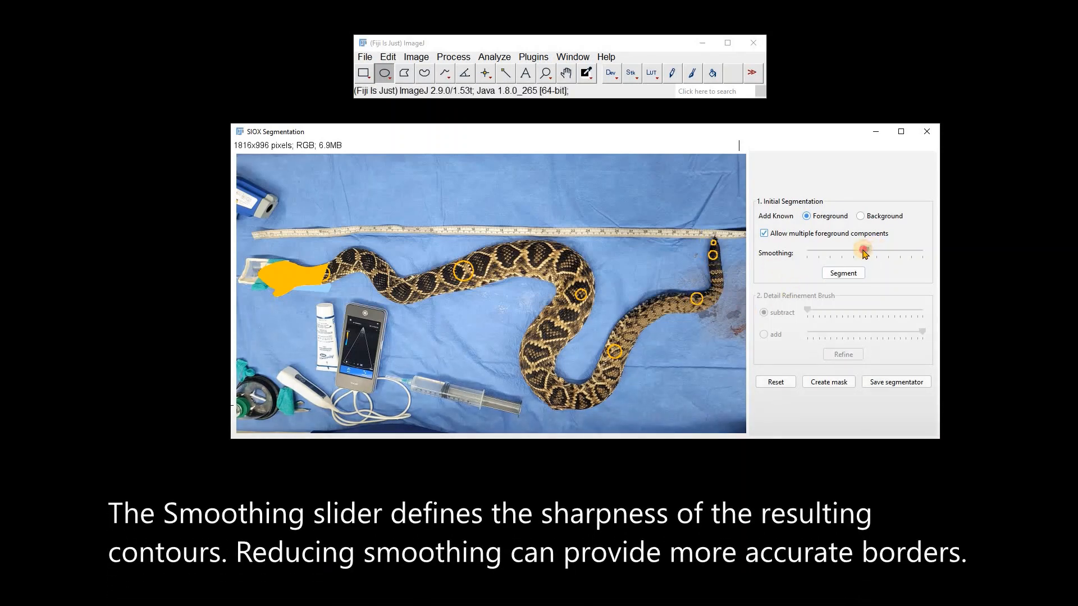
pyautogui.moveTo(847, 270); pyautogui.dragTo(846, 270)
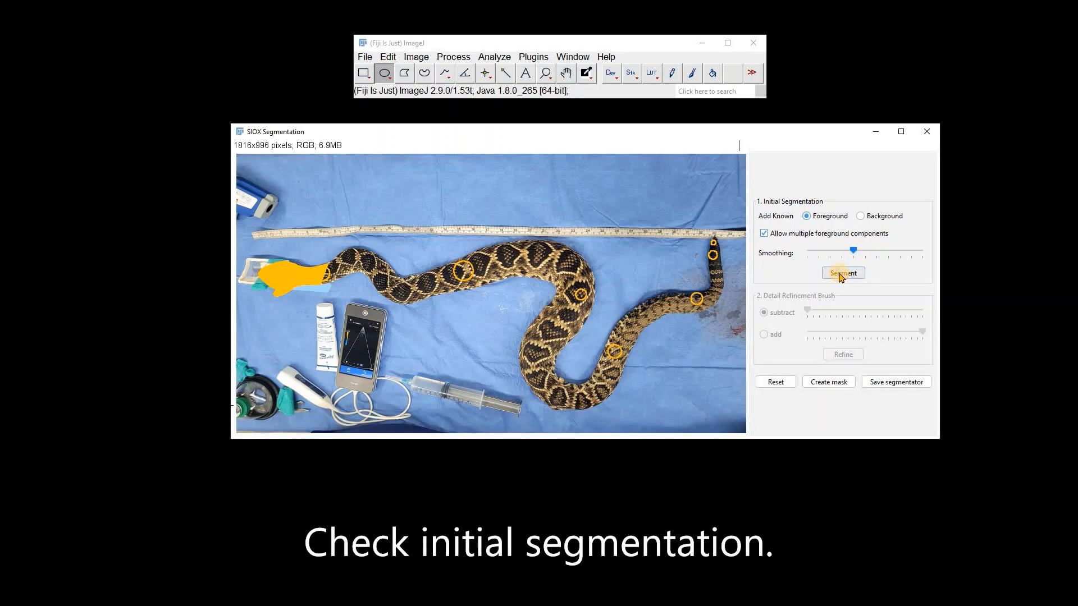
pyautogui.click(841, 274)
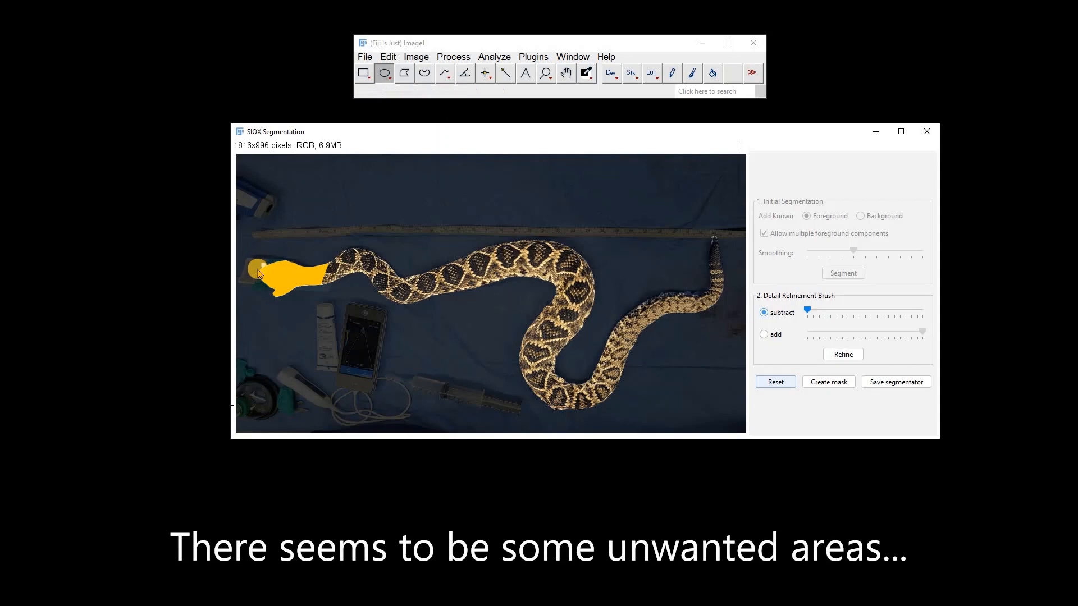
# Subtract the unwanted bright patch above the snake's snout using an oval ROI and the detail refinement brush at 200% zoom.
pyautogui.click(545, 73)
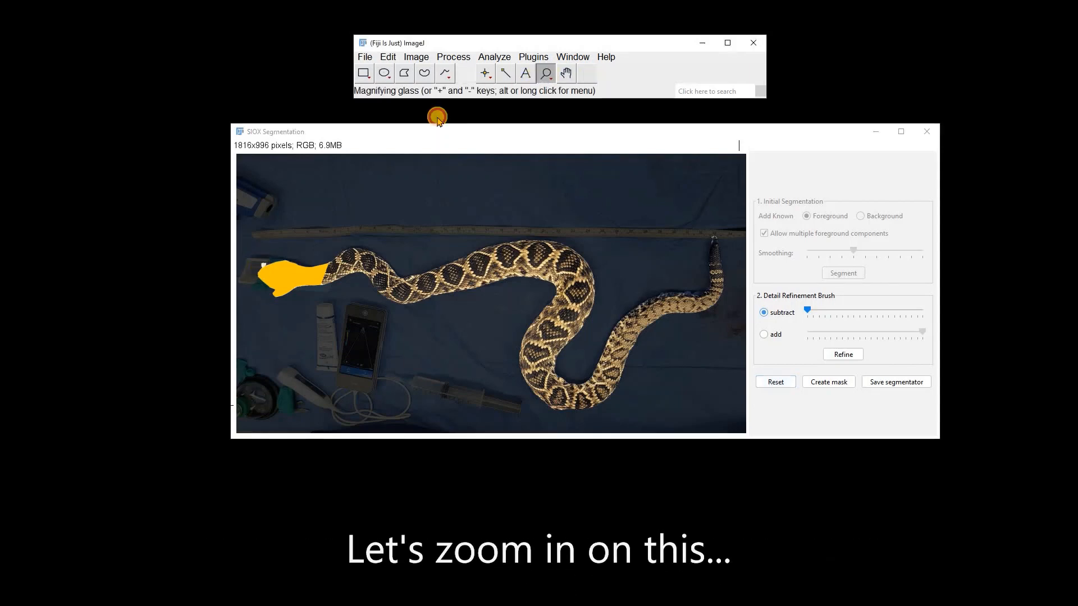
pyautogui.click(252, 274)
pyautogui.click(258, 289)
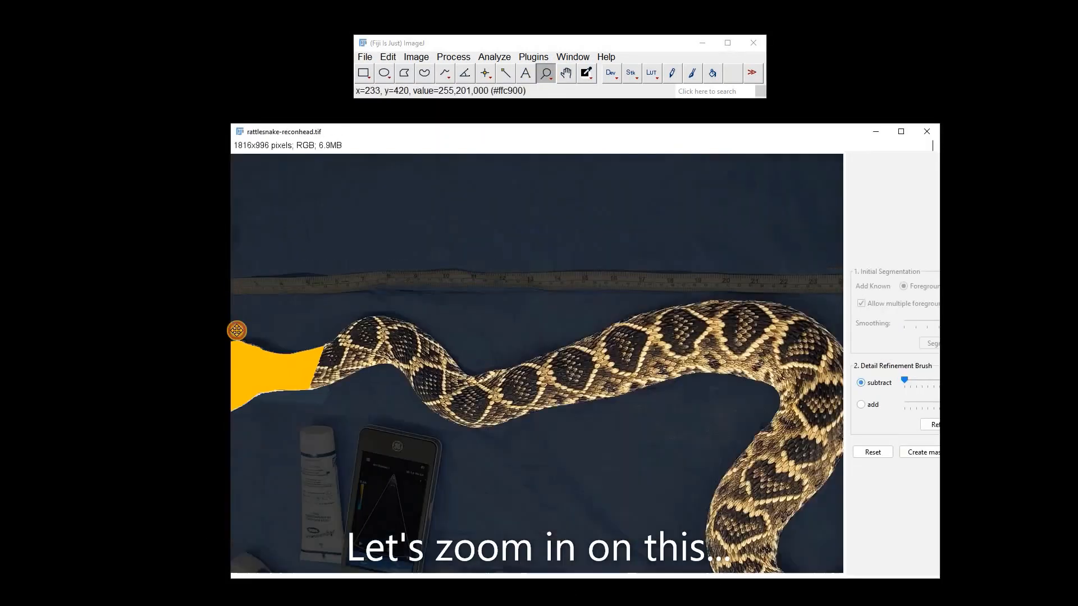
pyautogui.click(242, 366)
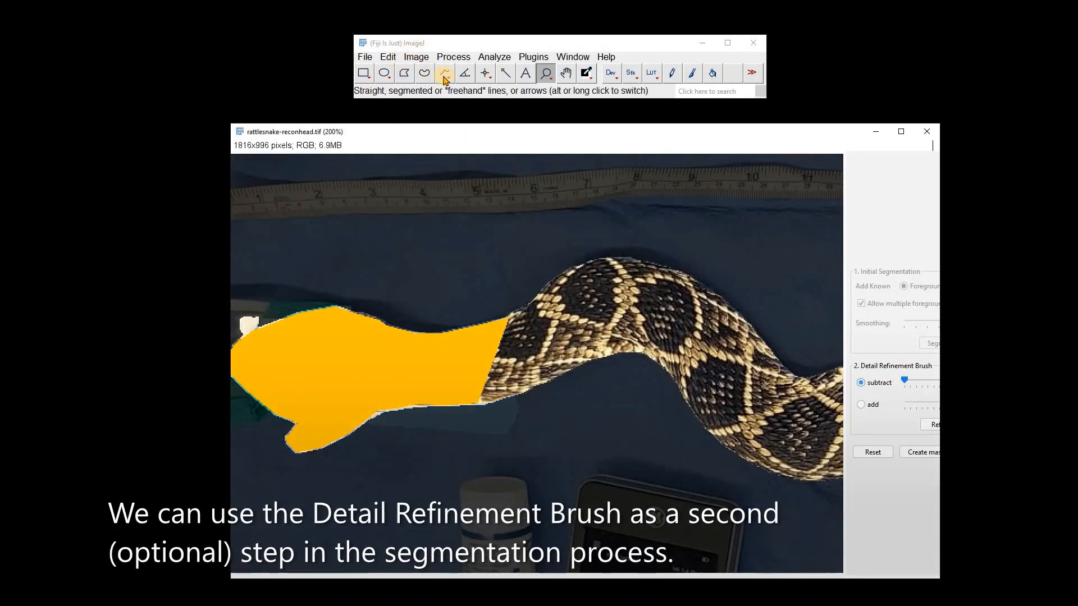
pyautogui.click(383, 74)
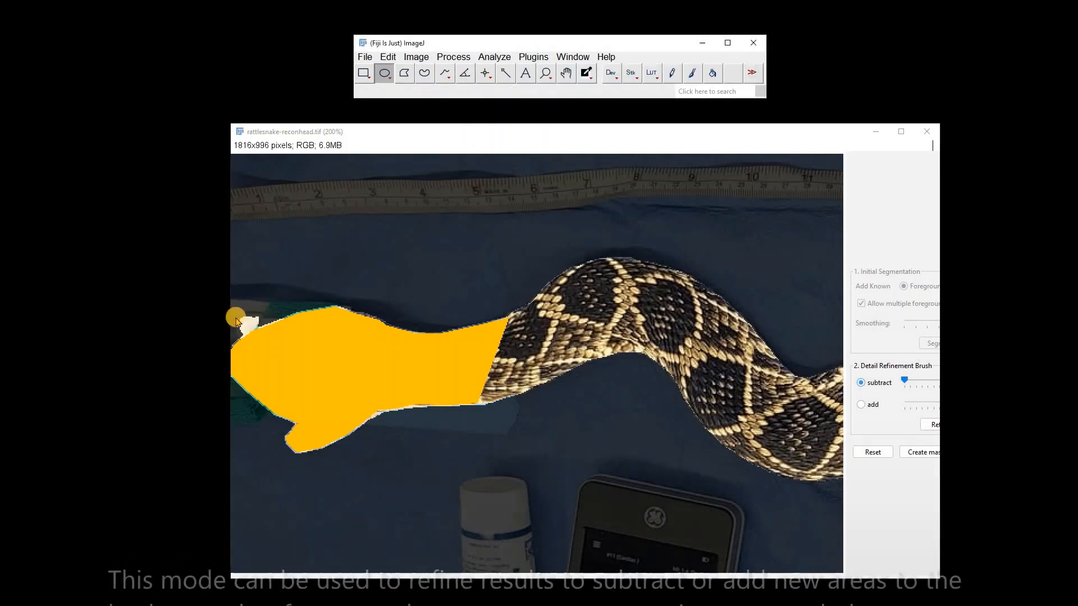
pyautogui.moveTo(235, 313); pyautogui.dragTo(250, 325)
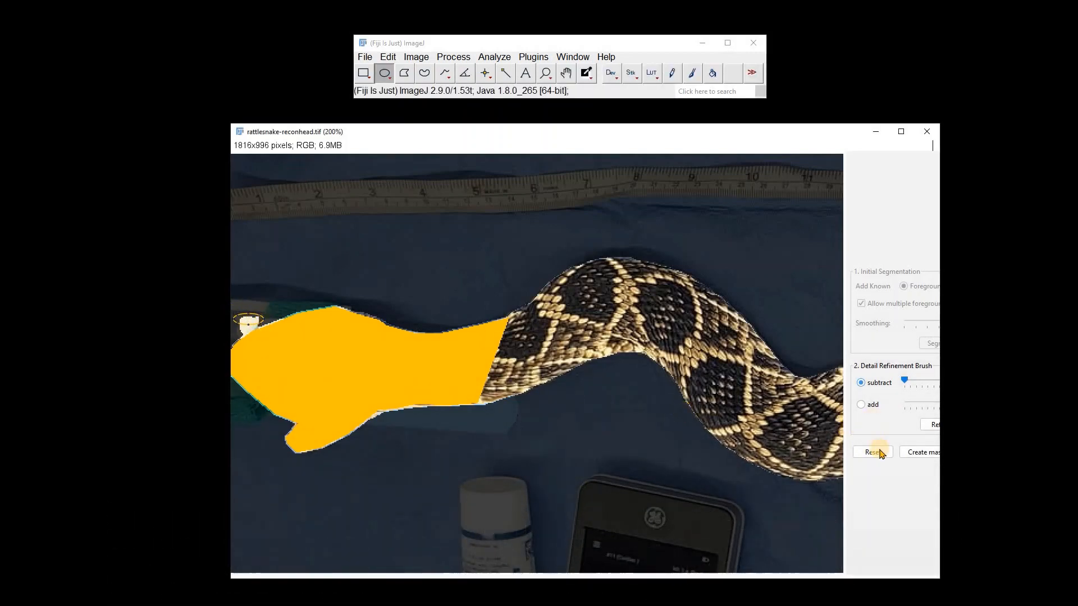
pyautogui.click(932, 425)
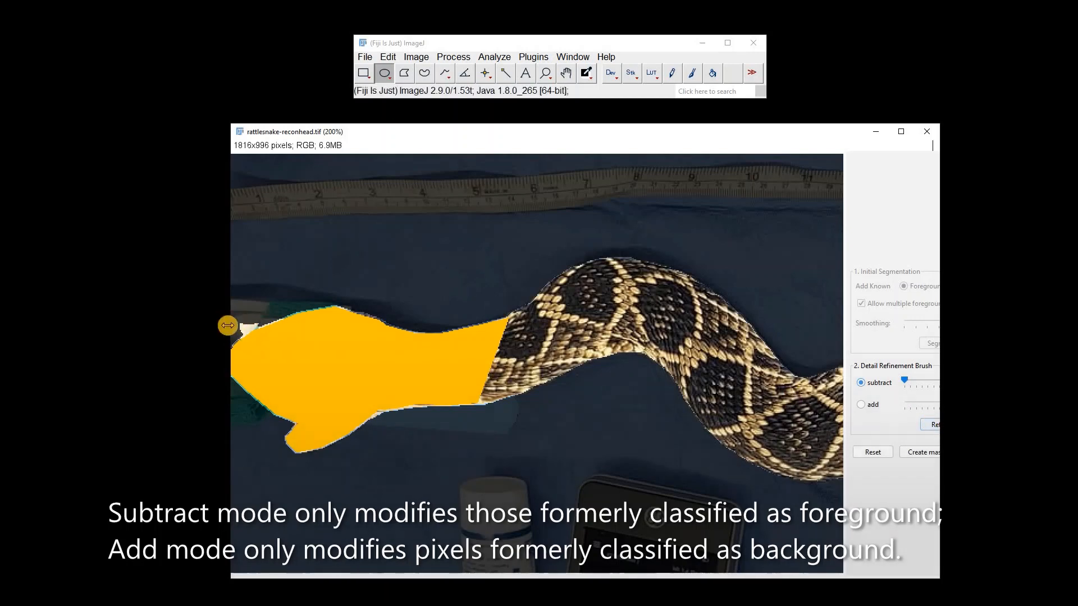
# Remove the leftover bright pixels near the snout by refining with further oval and line ROIs in subtract mode.
pyautogui.moveTo(233, 320); pyautogui.dragTo(255, 335)
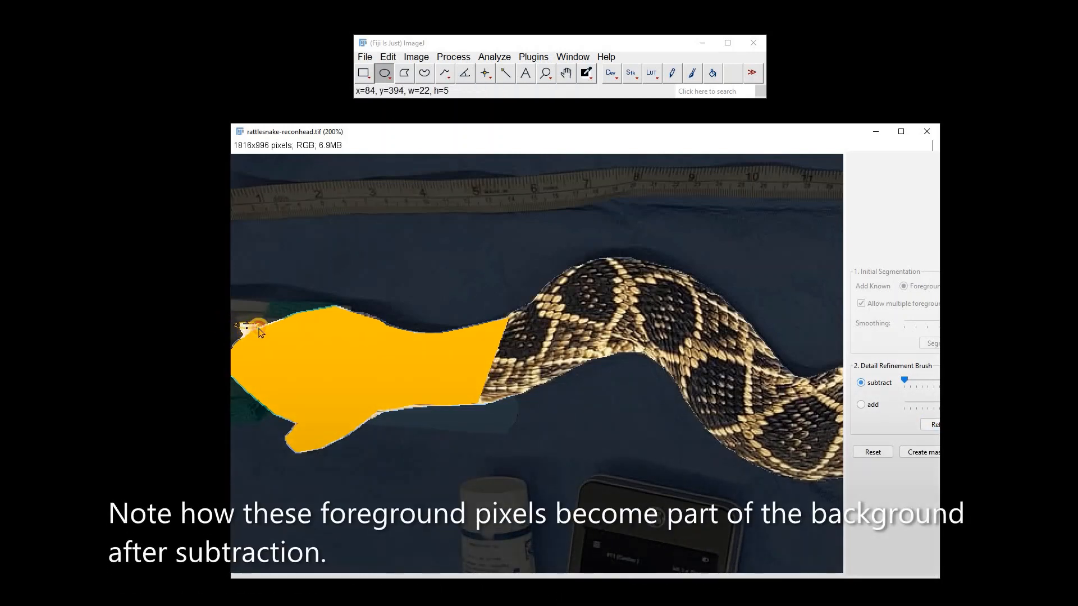
pyautogui.moveTo(234, 318); pyautogui.dragTo(240, 329)
pyautogui.click(921, 421)
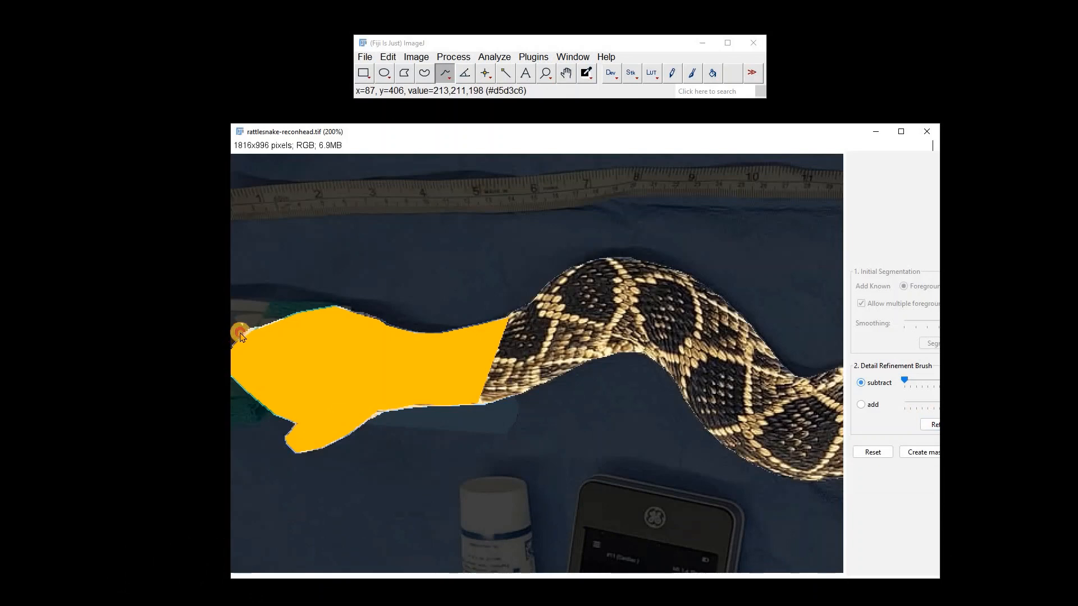
pyautogui.click(933, 426)
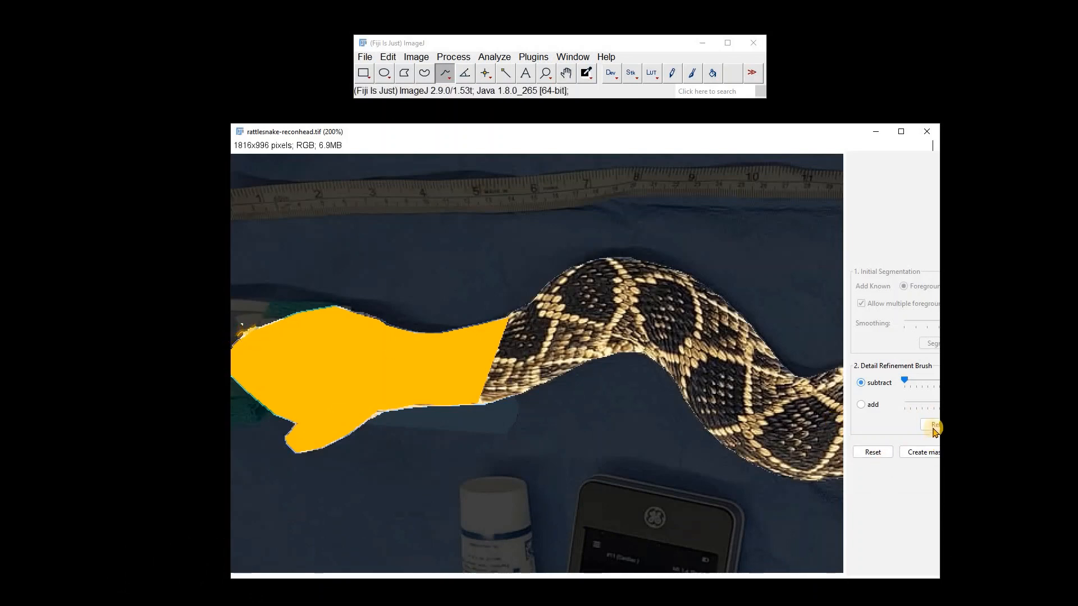
# Create a mask from the refined snake segmentation with the whole image back in view.
pyautogui.click(546, 73)
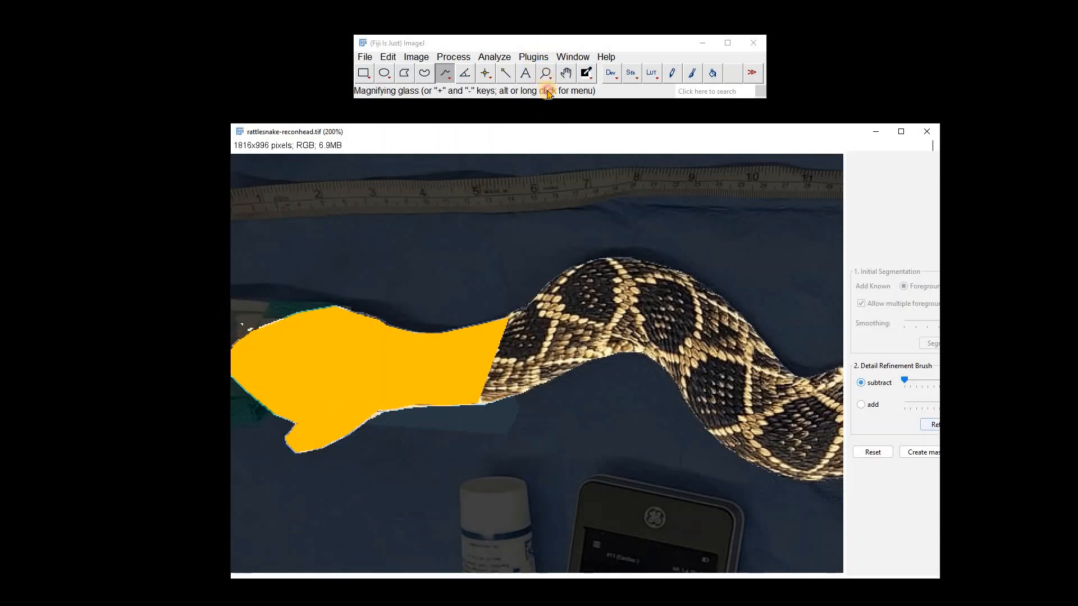
pyautogui.rightClick(517, 355)
pyautogui.rightClick(517, 353)
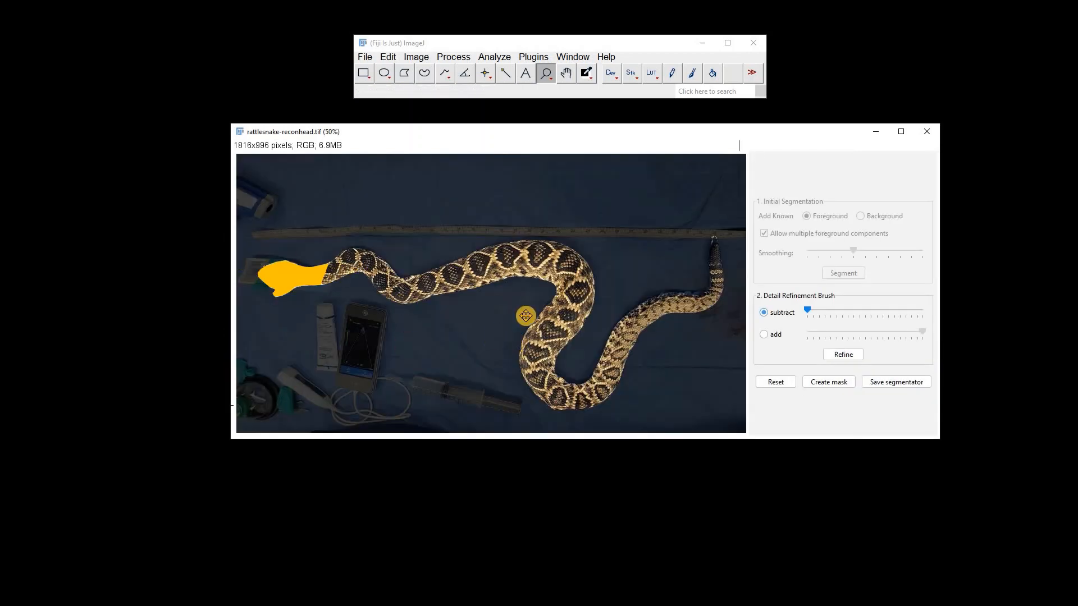
pyautogui.click(830, 383)
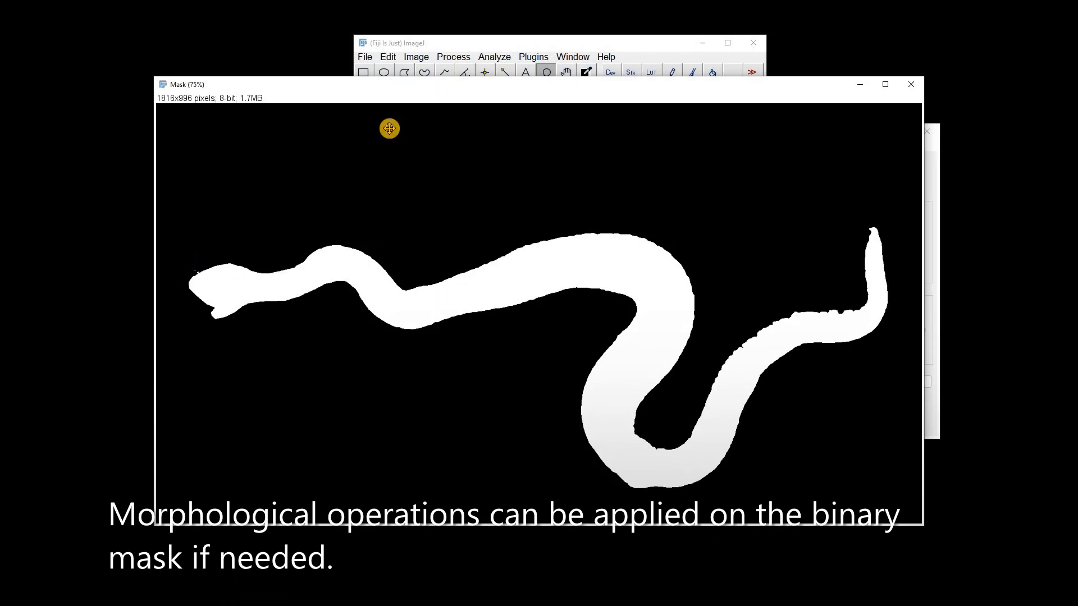
# Apply a binary Open operation to the snake mask to clean up stray pixels.
pyautogui.click(450, 58)
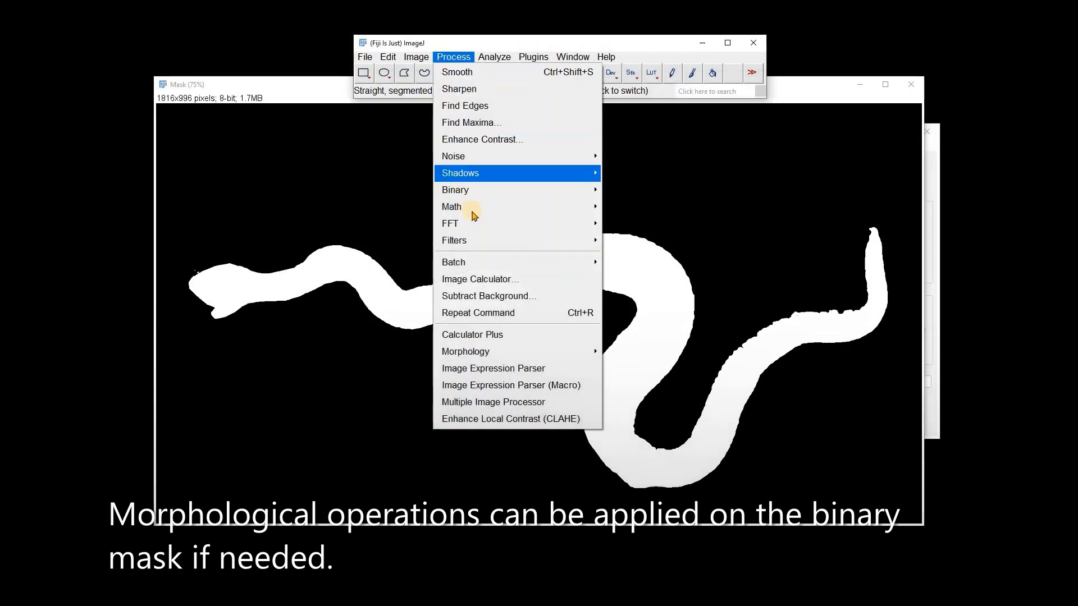
pyautogui.moveTo(469, 191)
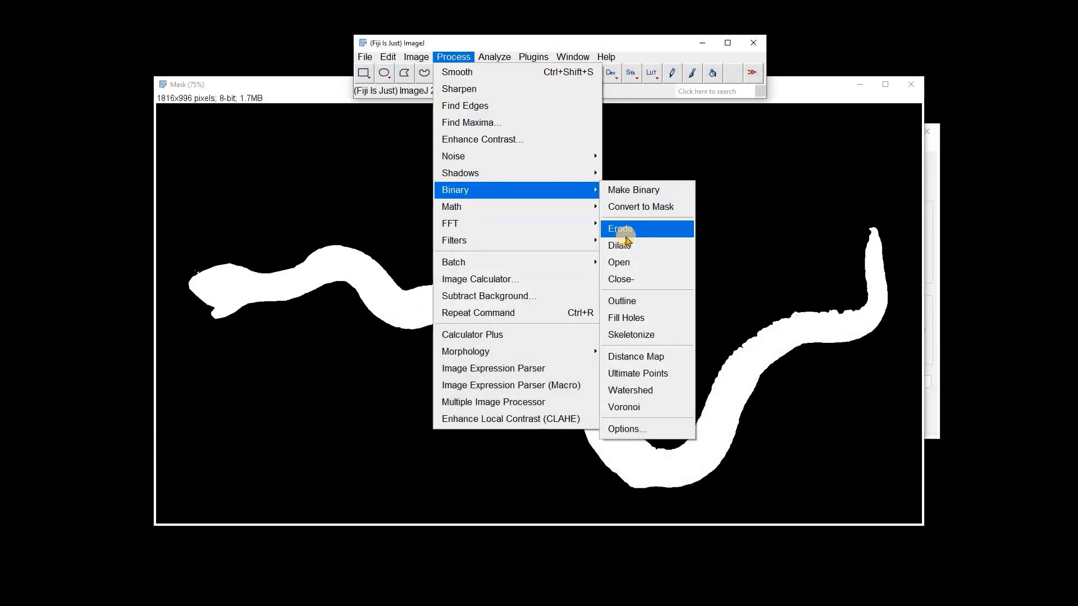
pyautogui.click(633, 263)
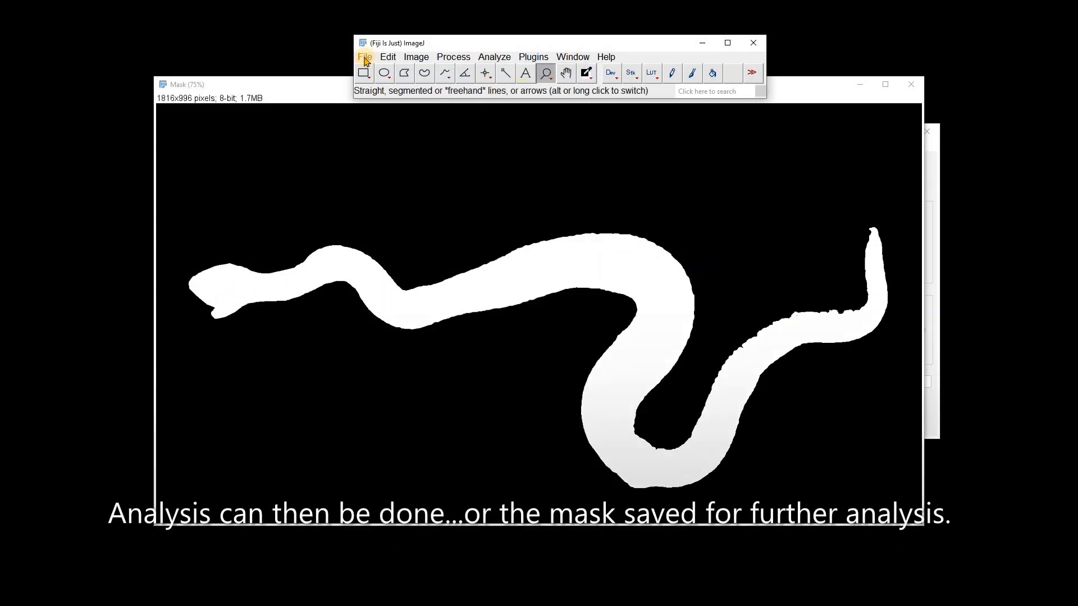
# Close the snake mask without saving it, and close the rattlesnake segmentation image.
pyautogui.click(364, 58)
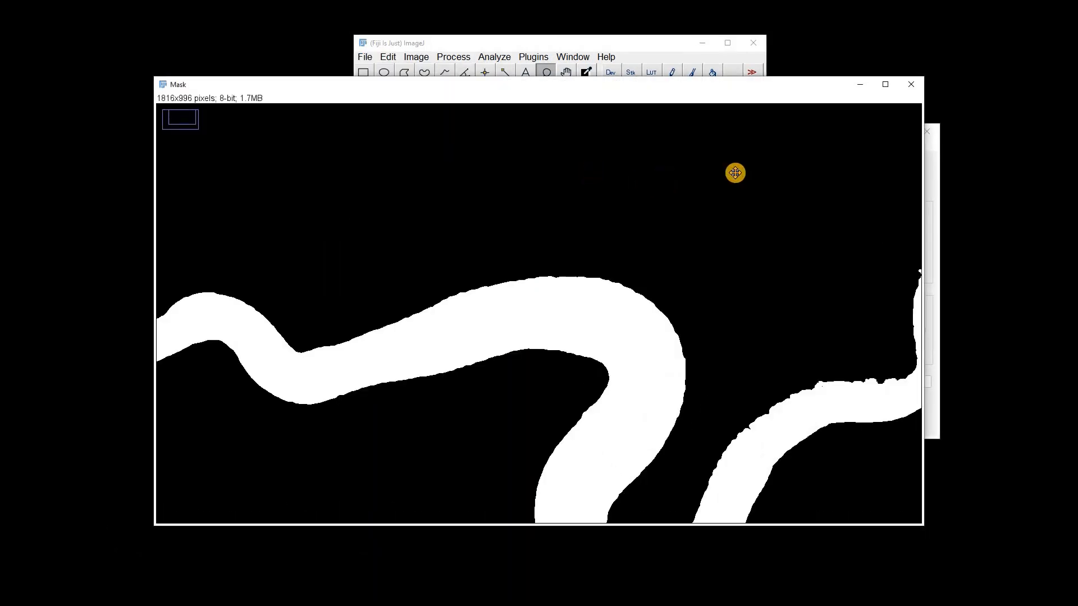
pyautogui.click(655, 85)
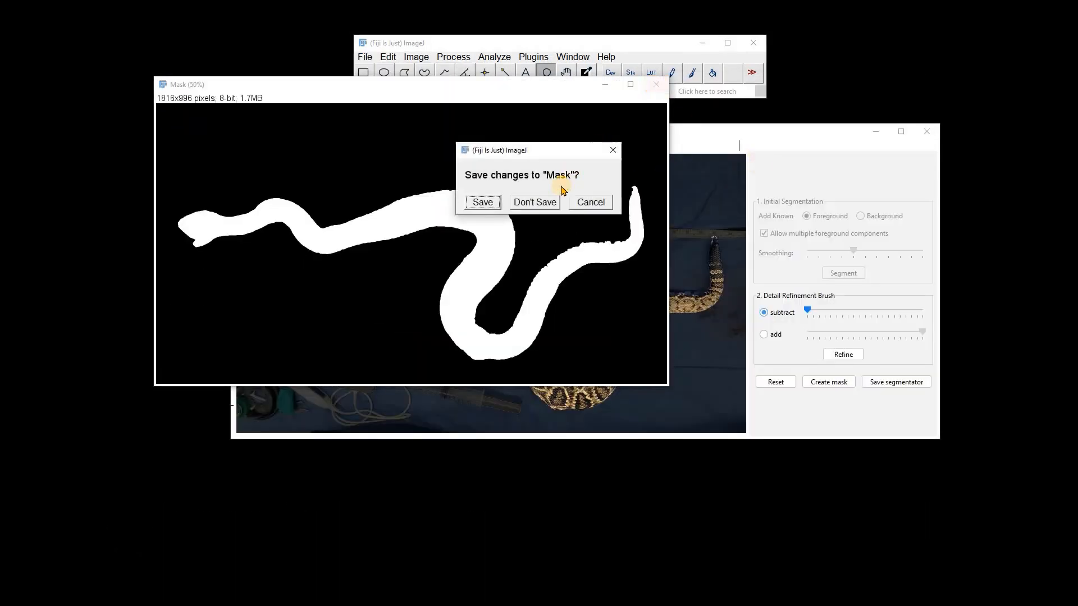
pyautogui.click(538, 202)
pyautogui.click(364, 56)
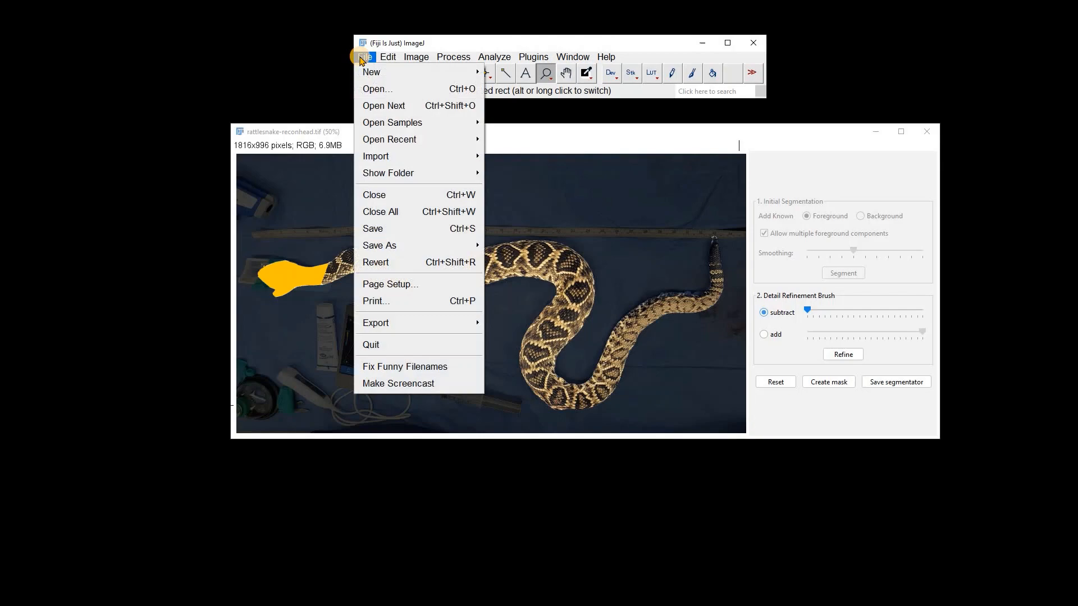
pyautogui.click(386, 197)
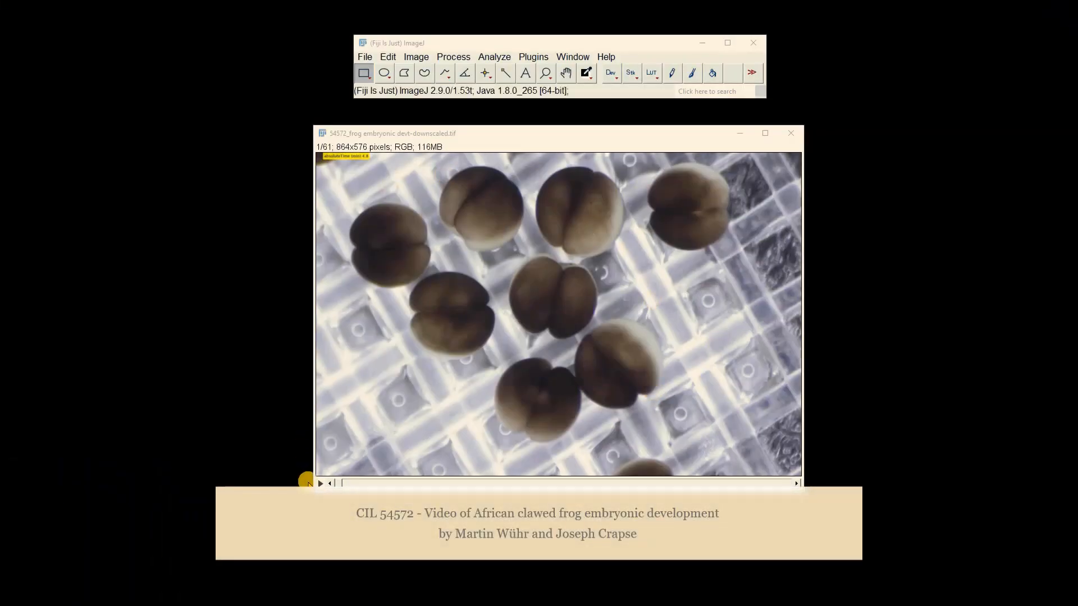
# Play the frog embryo stack and duplicate only slice 6 as a new image titled "single".
pyautogui.click(321, 481)
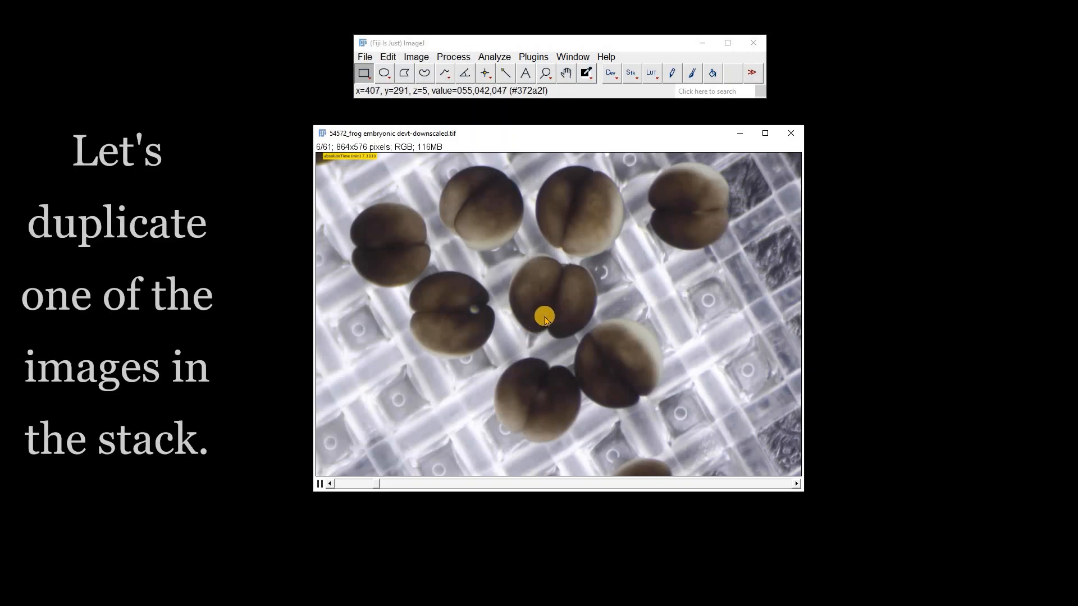
pyautogui.rightClick(545, 319)
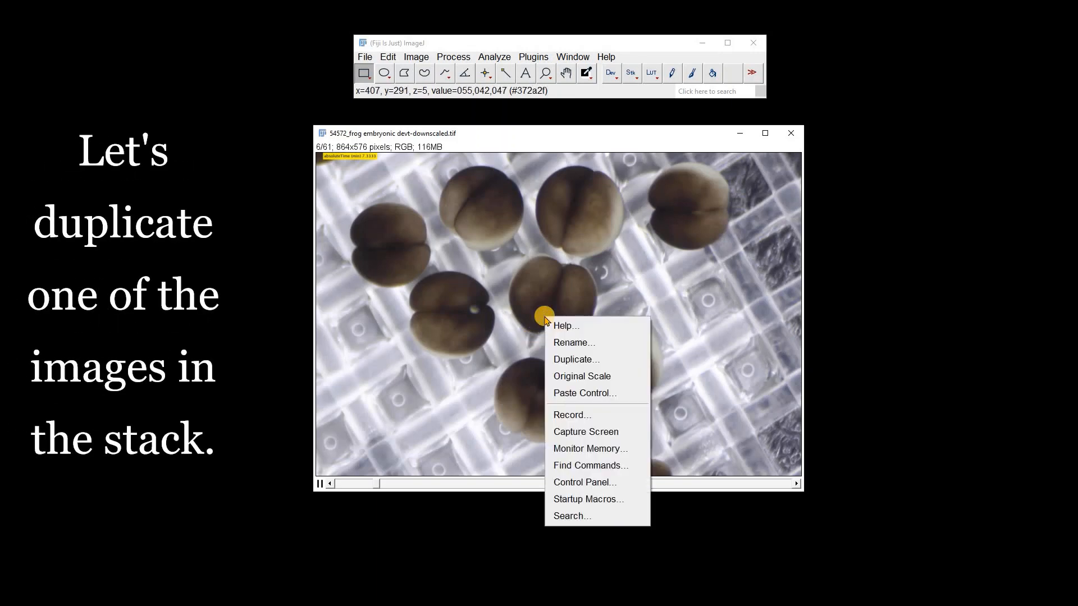
pyautogui.click(575, 361)
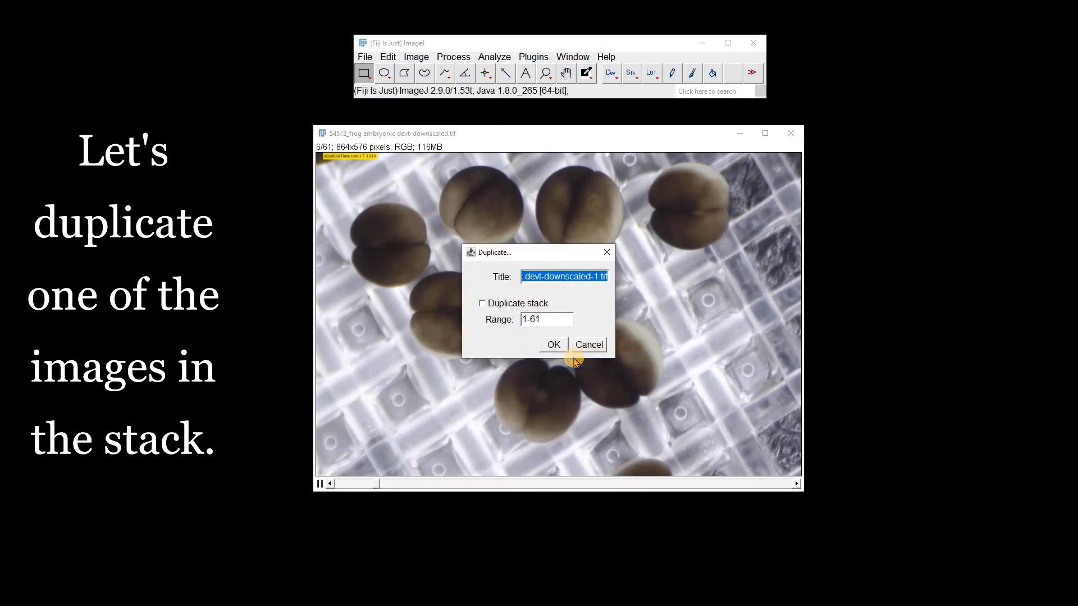
pyautogui.write('single')
pyautogui.press('Return')
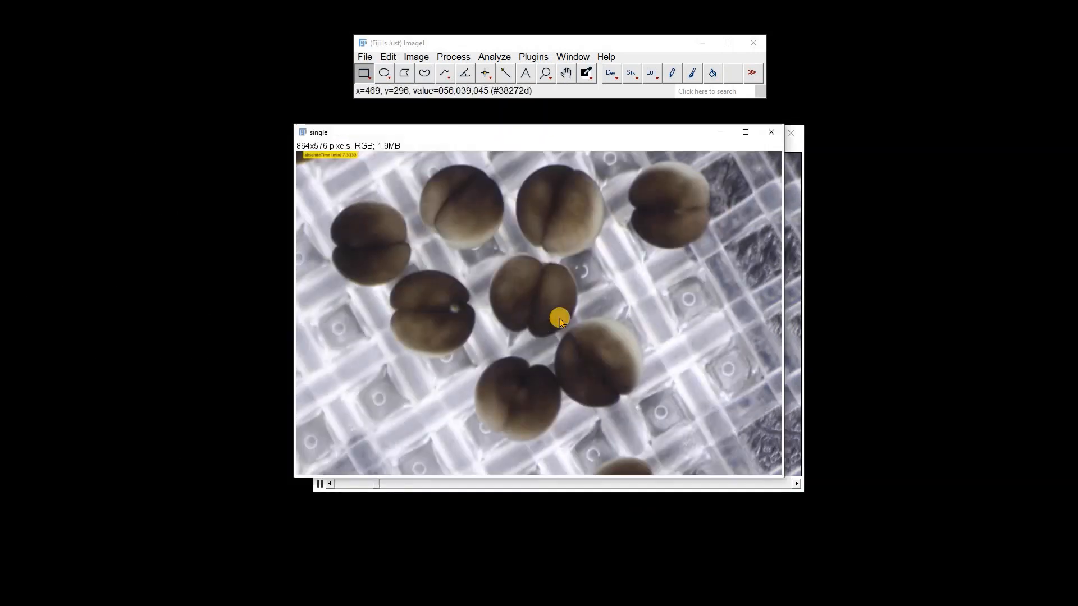
# Run SIOX: Simple Interactive Object Extraction on the image "single" and move its segmentation window clear of the main toolbar.
pyautogui.moveTo(458, 133); pyautogui.dragTo(481, 136)
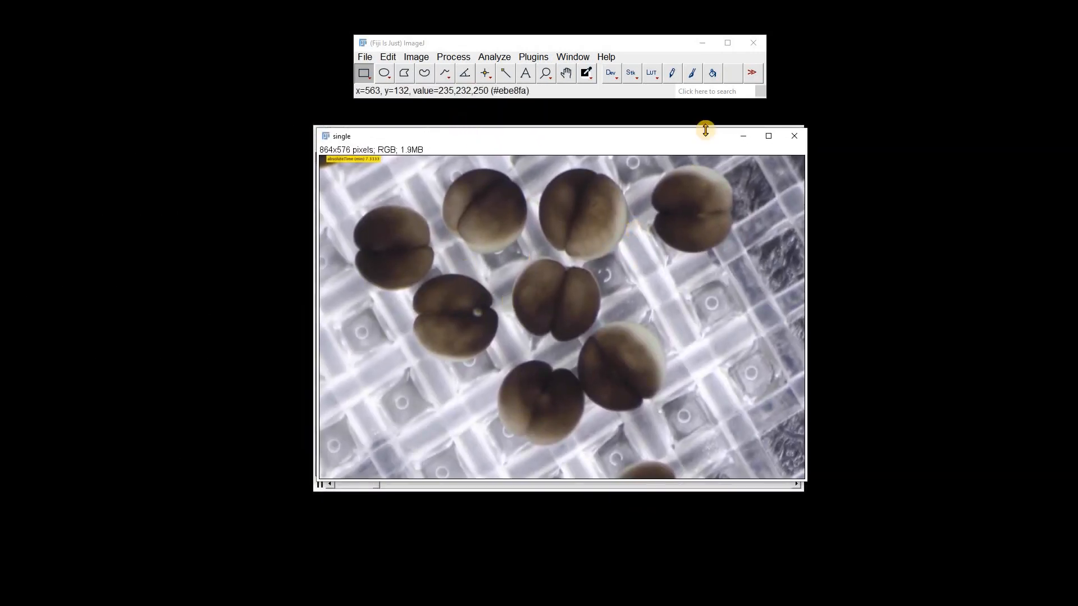
pyautogui.click(705, 91)
pyautogui.write('sio')
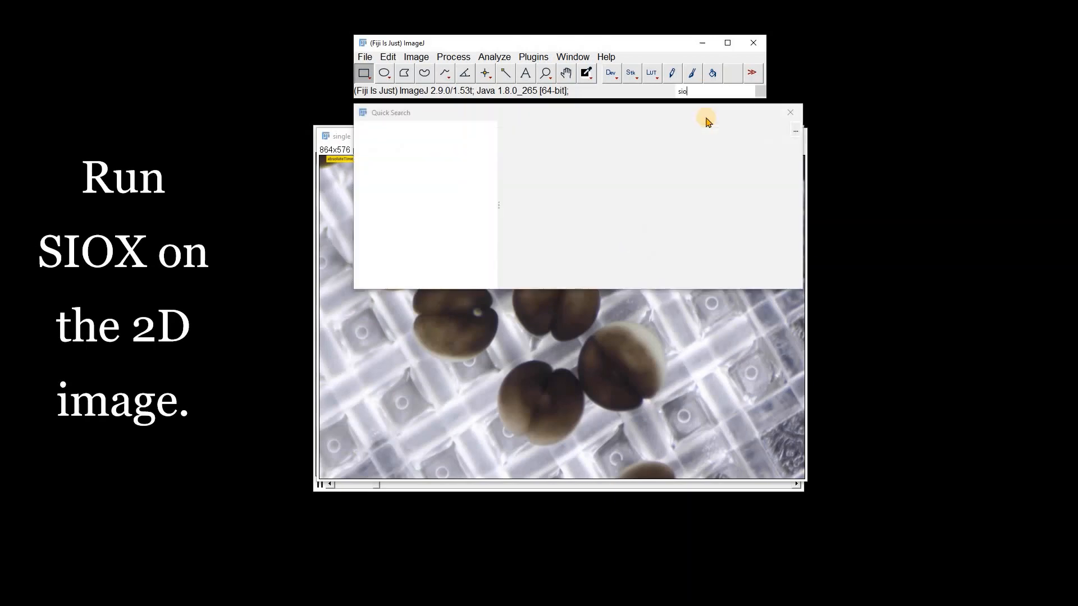
pyautogui.write('x')
pyautogui.click(668, 264)
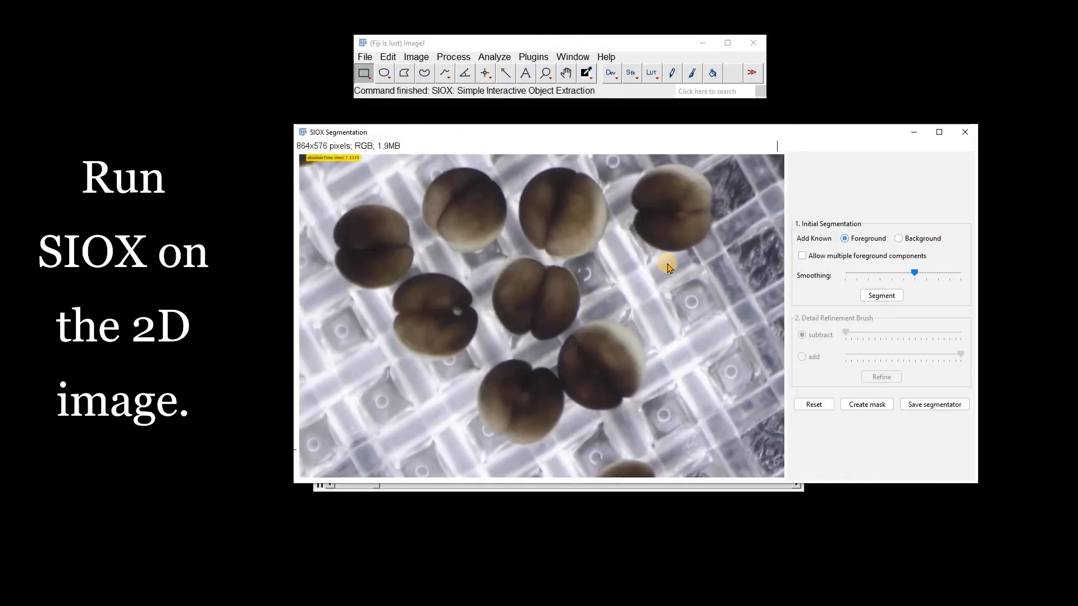
pyautogui.moveTo(523, 126); pyautogui.dragTo(477, 126)
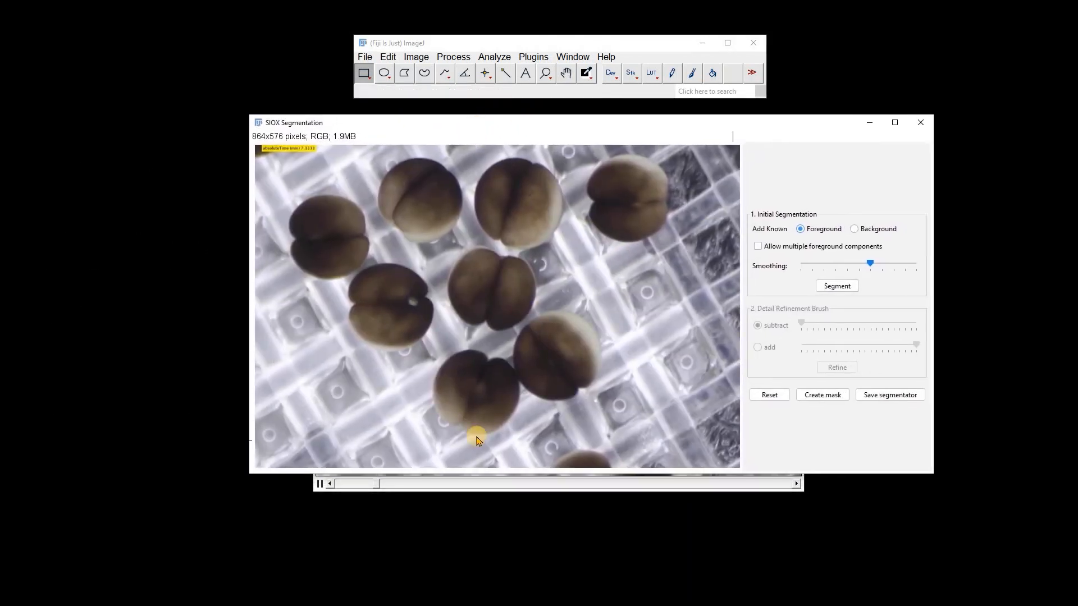
# Allow multiple foreground components and mark rectangular foreground ROIs on four embryos, covering both dark and pale areas.
pyautogui.click(757, 246)
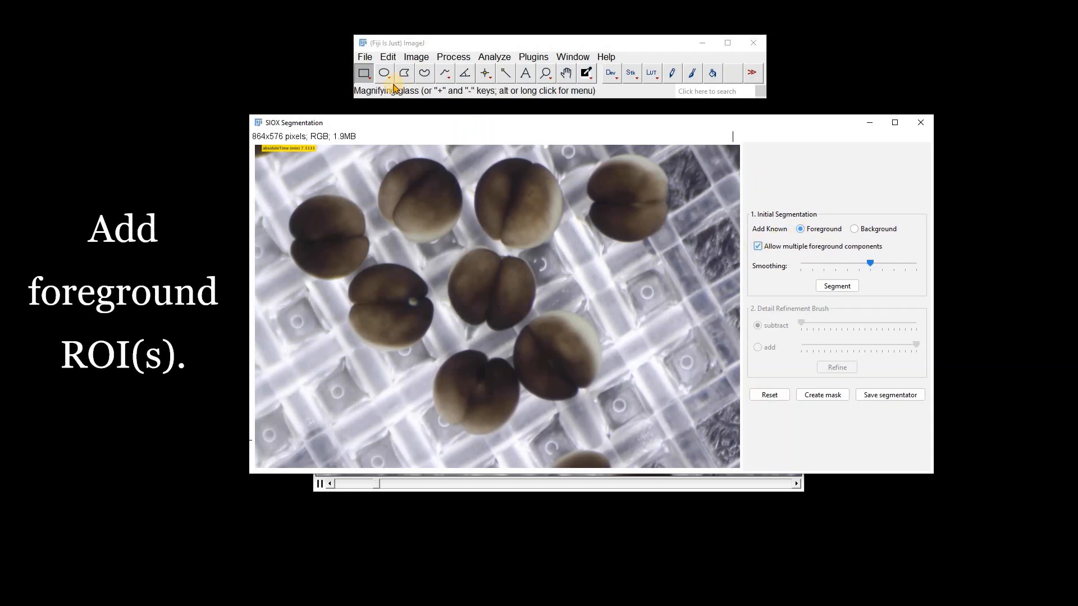
pyautogui.click(362, 74)
pyautogui.moveTo(310, 216); pyautogui.dragTo(340, 252)
pyautogui.moveTo(526, 192); pyautogui.dragTo(544, 216)
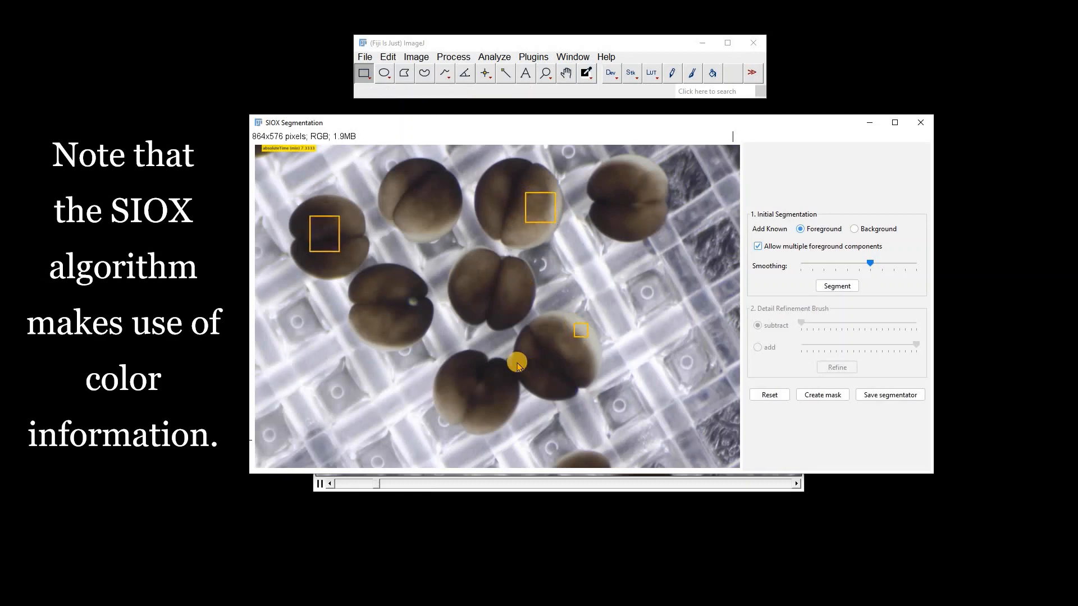
pyautogui.moveTo(403, 314); pyautogui.dragTo(406, 318)
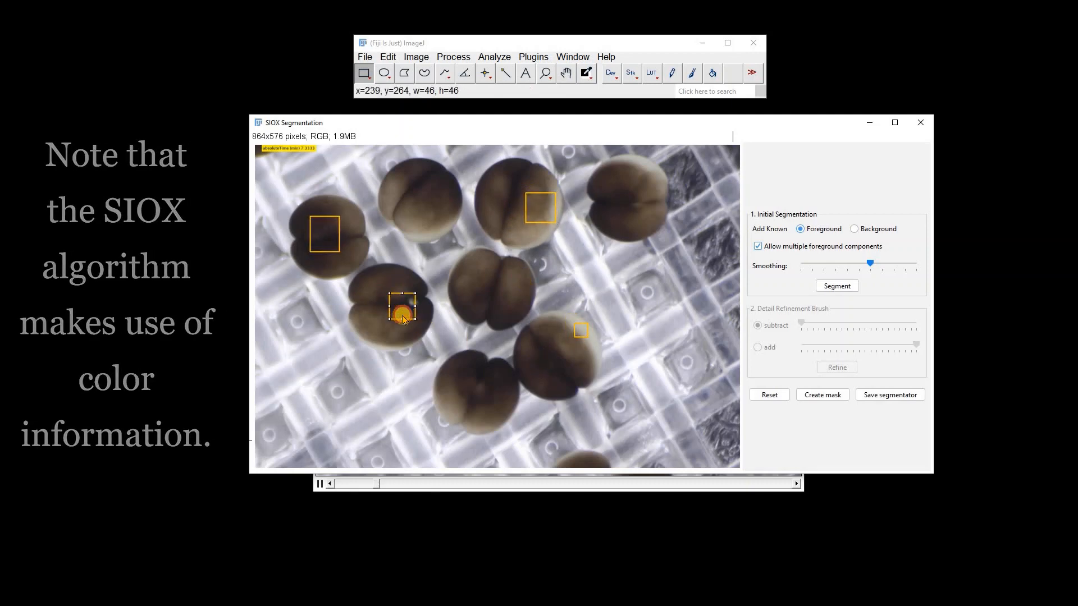
# Mark four rectangular background ROIs over the mesh and the dark patches between its strands.
pyautogui.click(854, 229)
pyautogui.moveTo(694, 238); pyautogui.dragTo(720, 287)
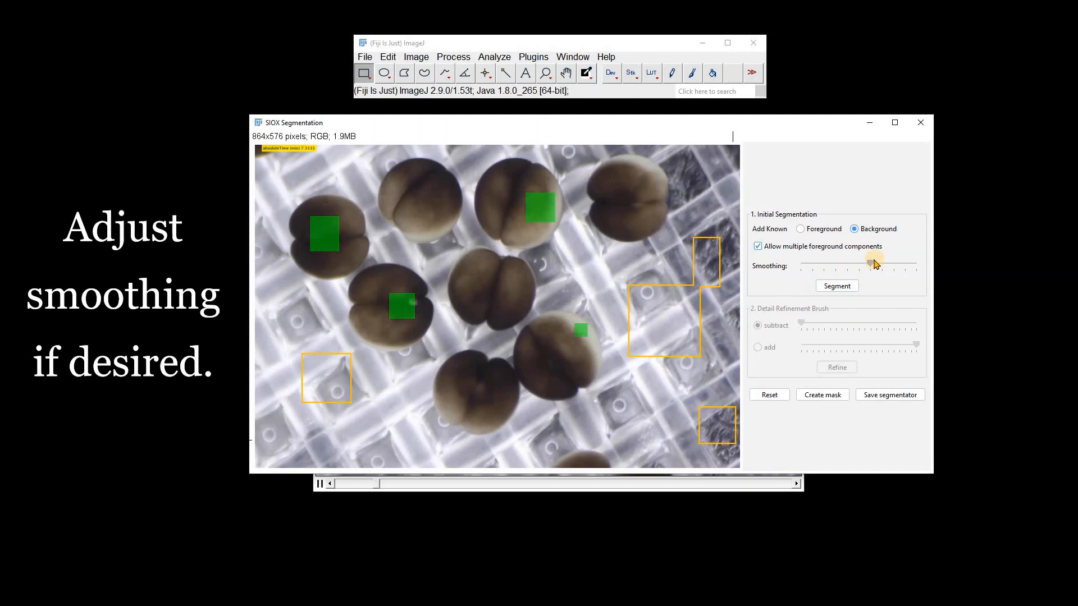
# Raise the smoothing by one notch and run the initial segmentation.
pyautogui.moveTo(871, 264); pyautogui.dragTo(881, 272)
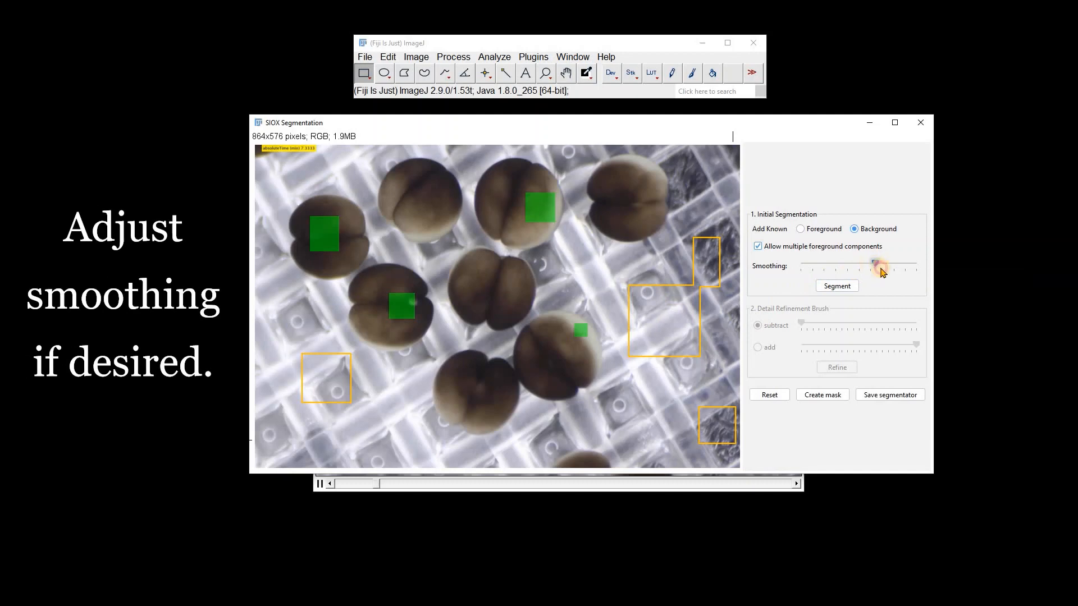
pyautogui.click(834, 287)
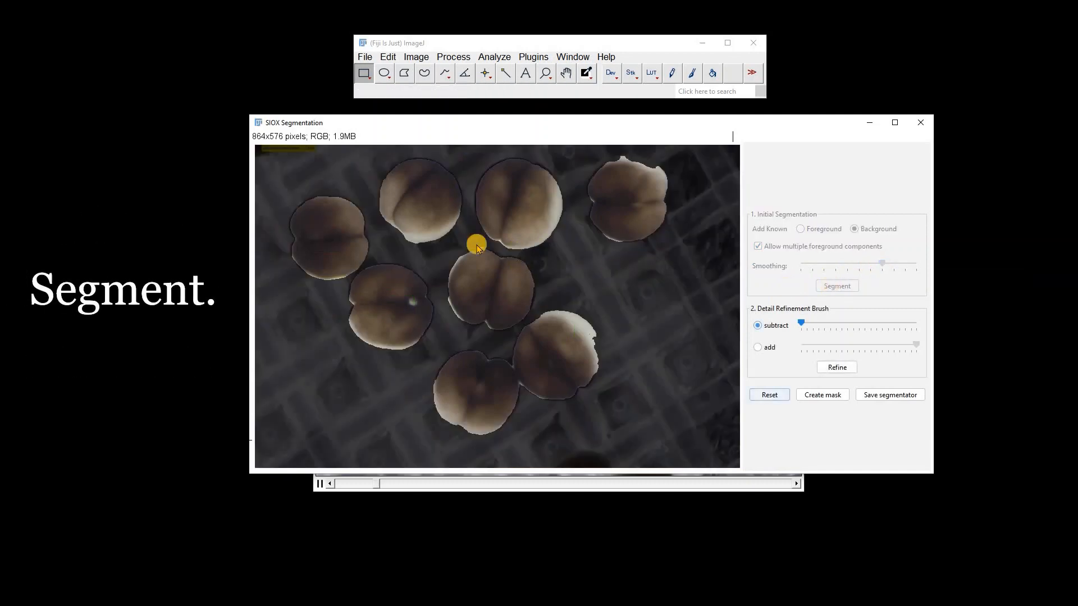
# Reset the segmentation, redraw foreground ROIs on four embryos including the missed pale edge of the lower-right one, and segment again.
pyautogui.click(756, 395)
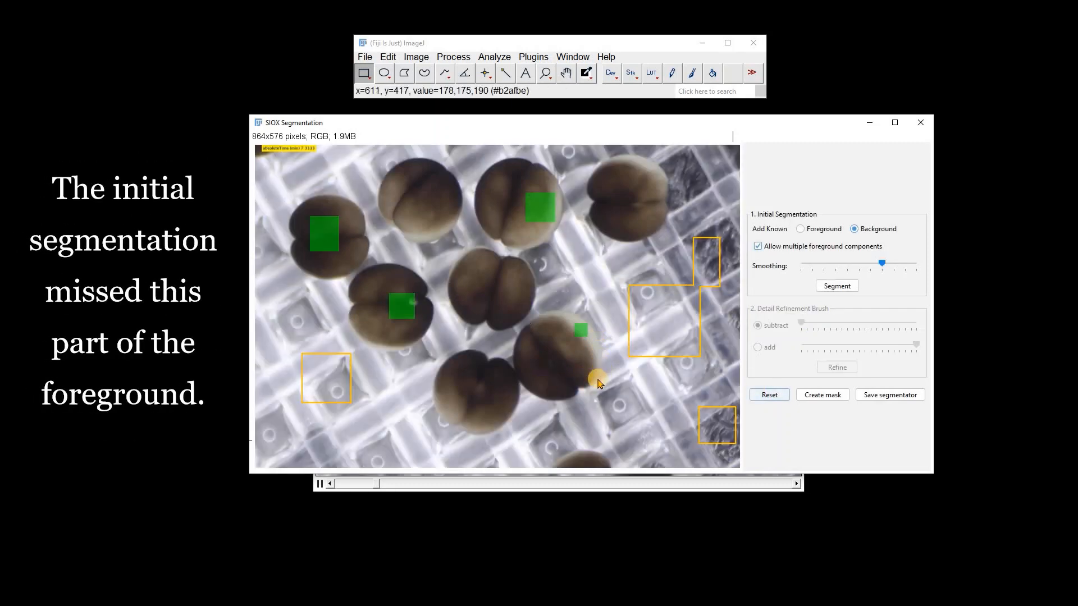
pyautogui.click(800, 229)
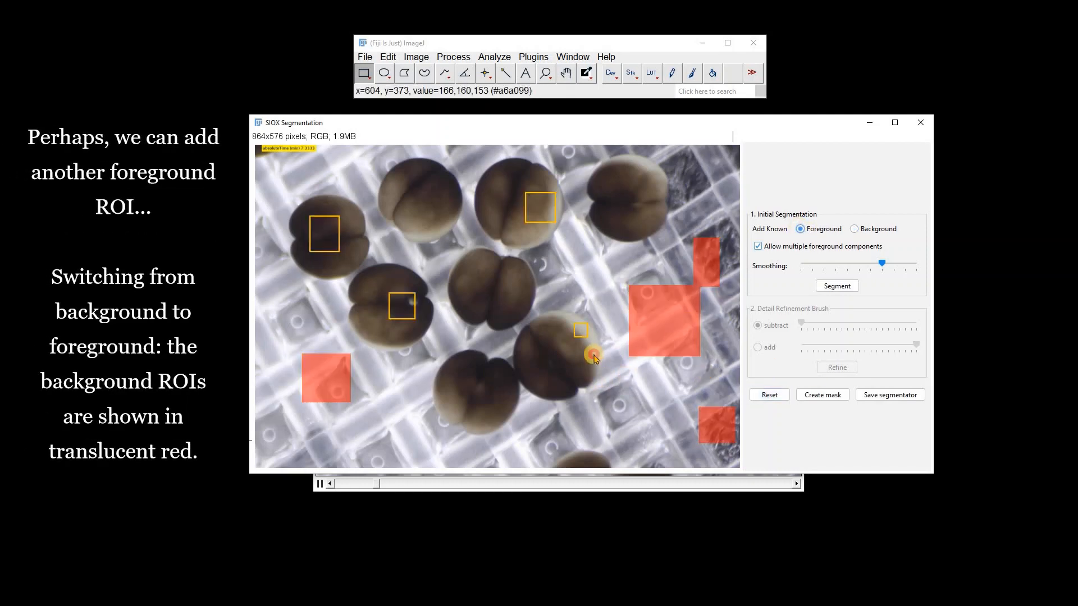
pyautogui.moveTo(593, 357); pyautogui.dragTo(564, 382)
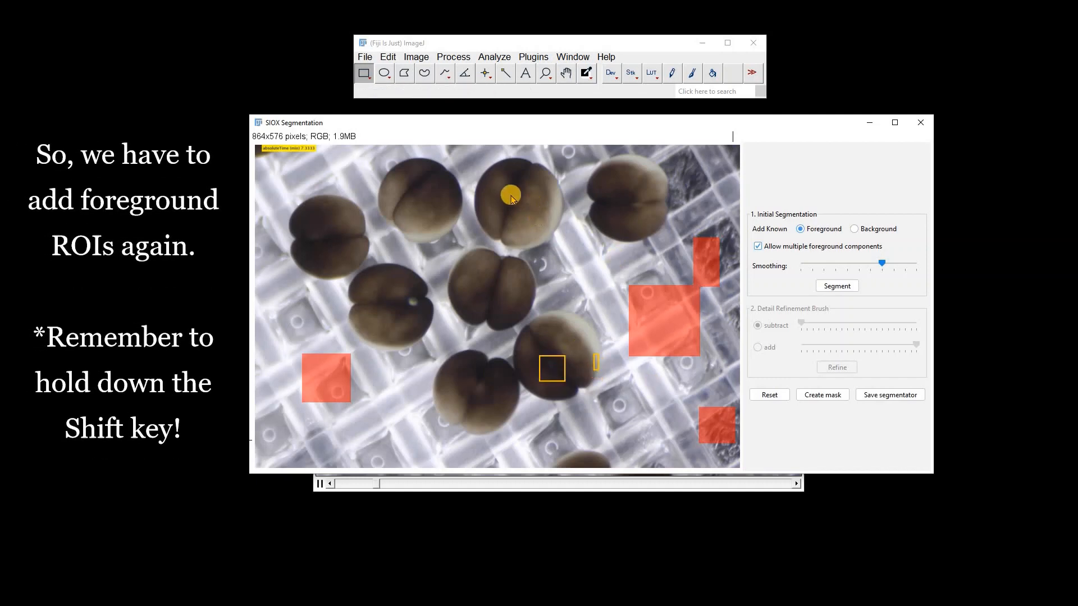
pyautogui.moveTo(310, 227); pyautogui.dragTo(332, 247)
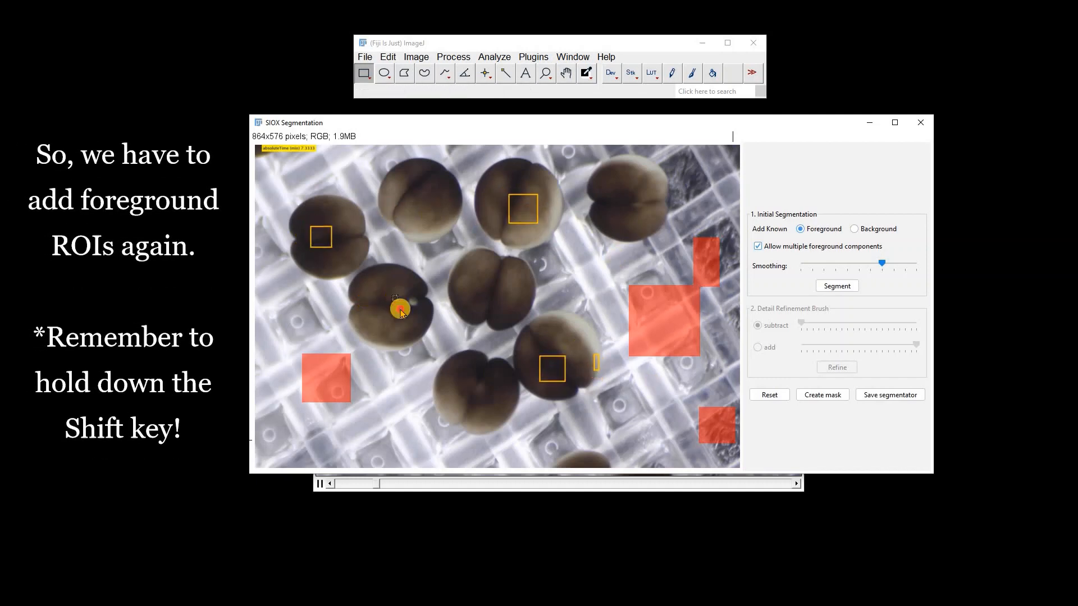
pyautogui.moveTo(400, 309); pyautogui.dragTo(410, 312)
pyautogui.moveTo(566, 324); pyautogui.dragTo(579, 333)
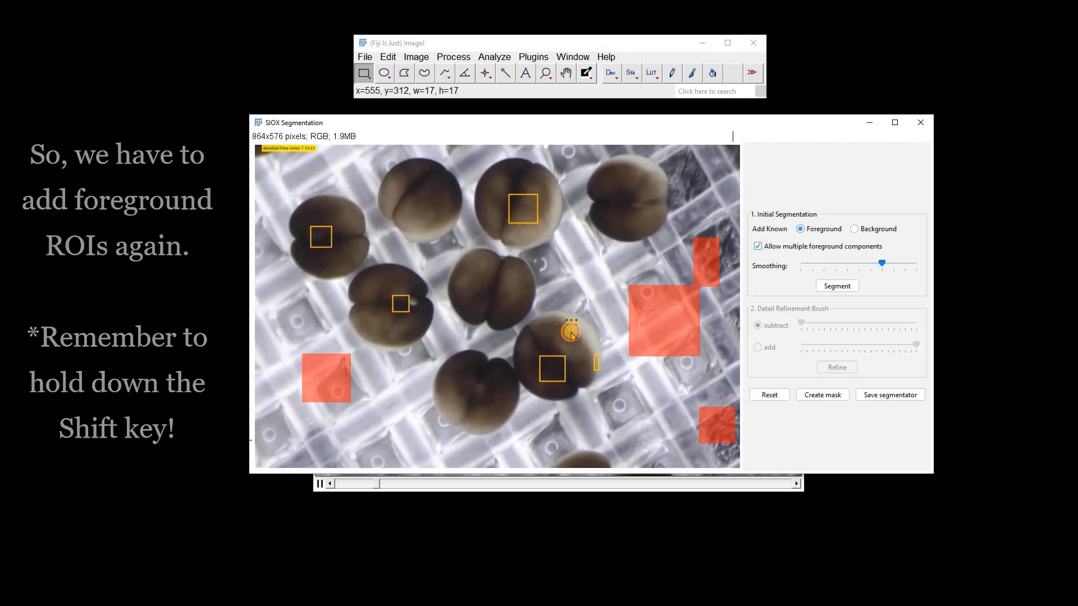
pyautogui.click(837, 286)
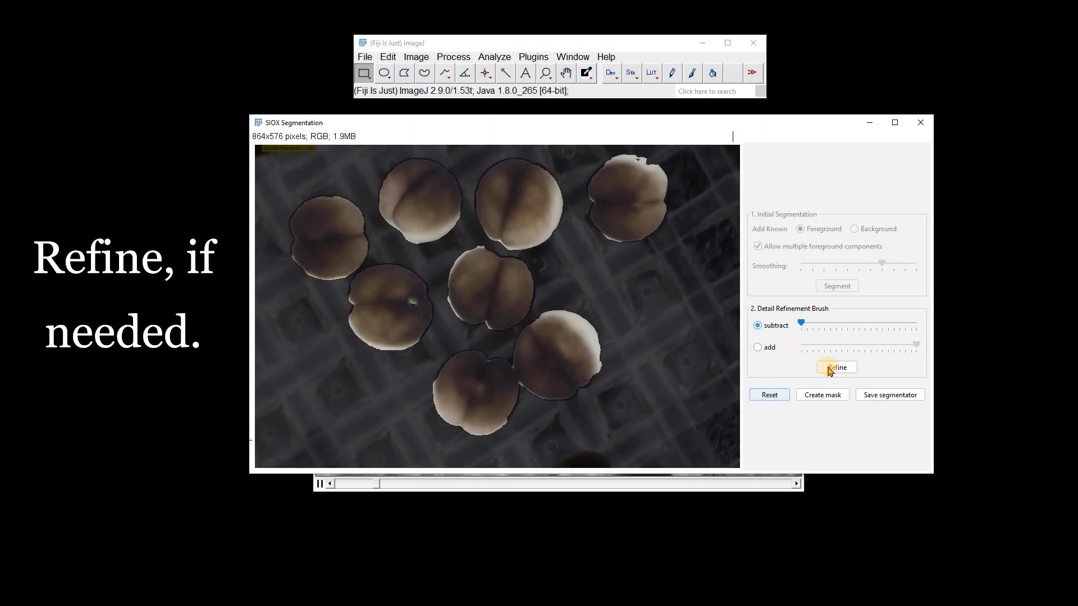
# Subtract the stray bump on the lower-right embryo's edge by tracing a thick line over it and refining the segmentation.
pyautogui.click(546, 73)
pyautogui.click(590, 386)
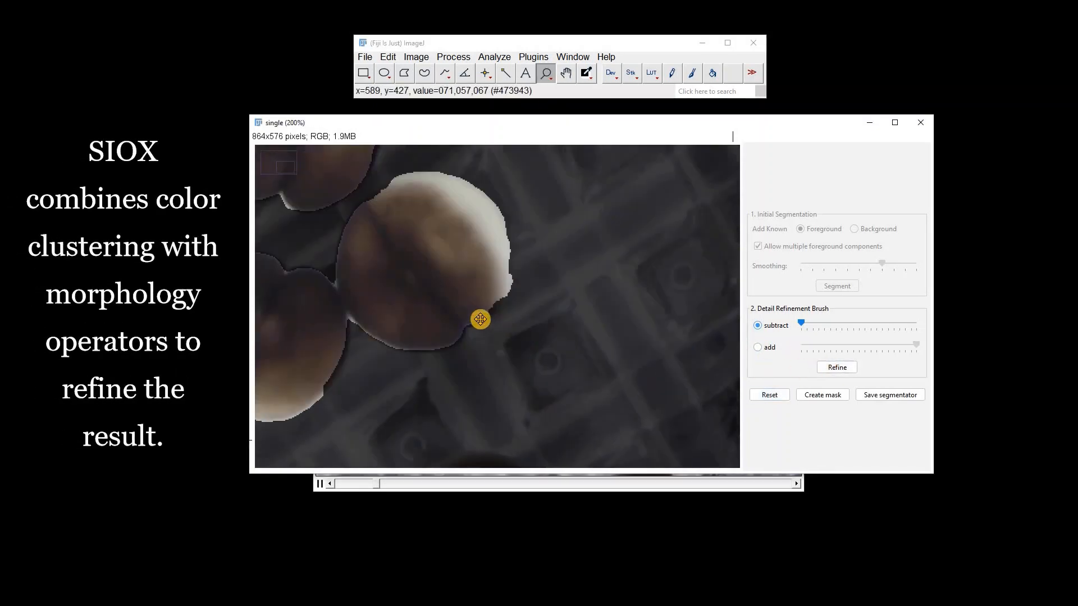
pyautogui.click(479, 318)
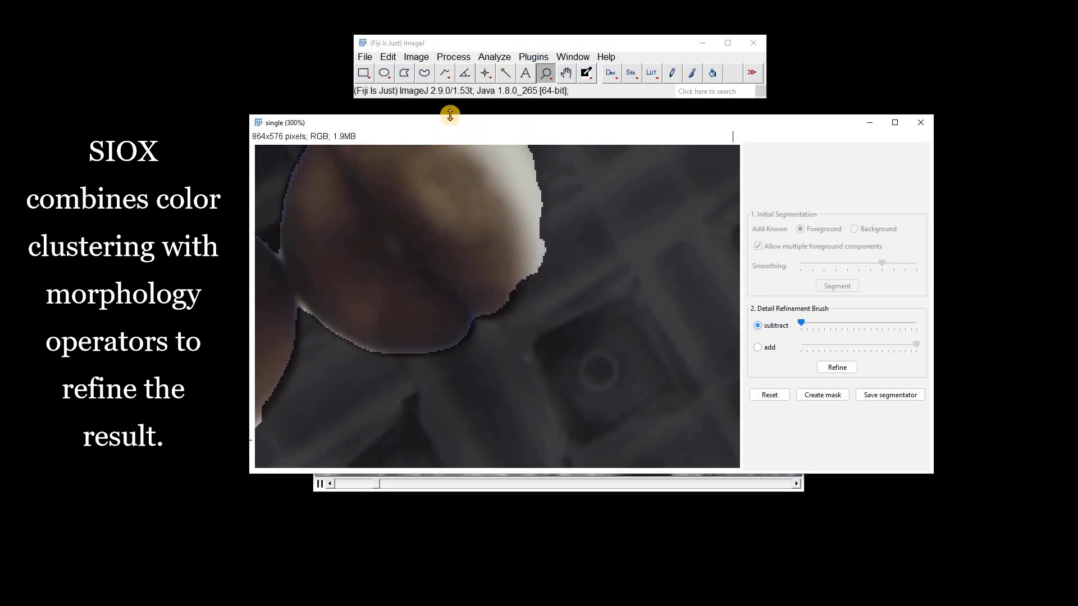
pyautogui.click(445, 73)
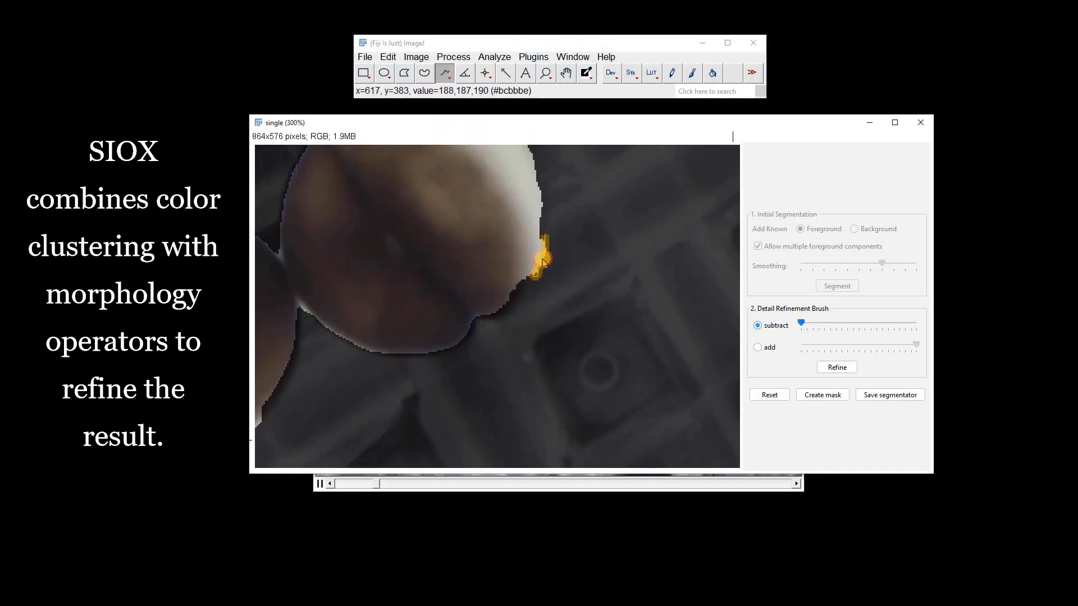
pyautogui.click(837, 367)
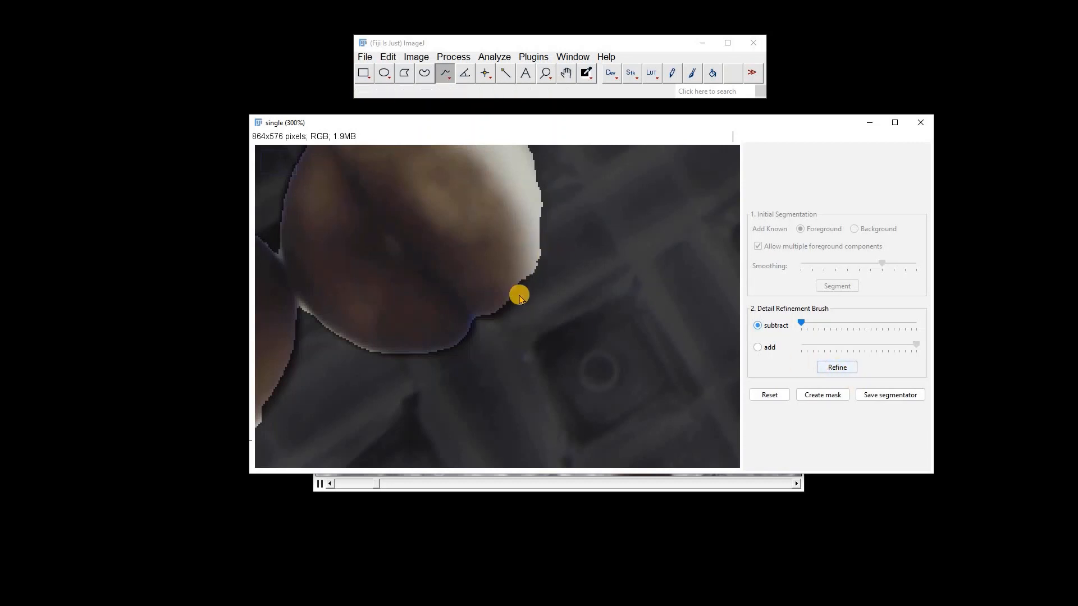
# Return to the full image view and save the segmentator as segmentator-single in the SIOX folder.
pyautogui.click(545, 74)
pyautogui.rightClick(371, 250)
pyautogui.rightClick(378, 310)
pyautogui.rightClick(357, 279)
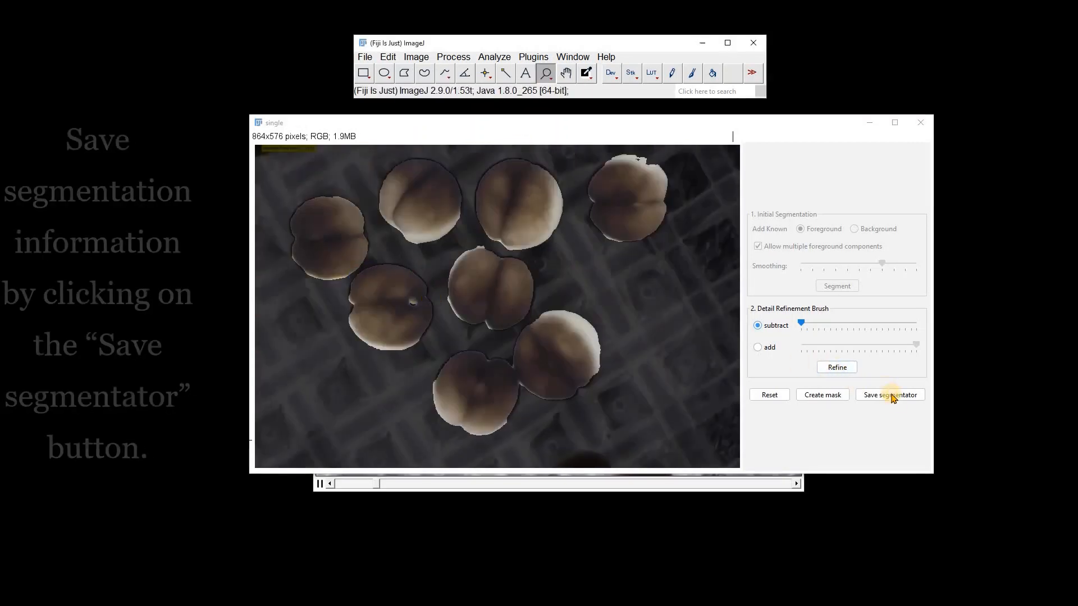
pyautogui.click(891, 396)
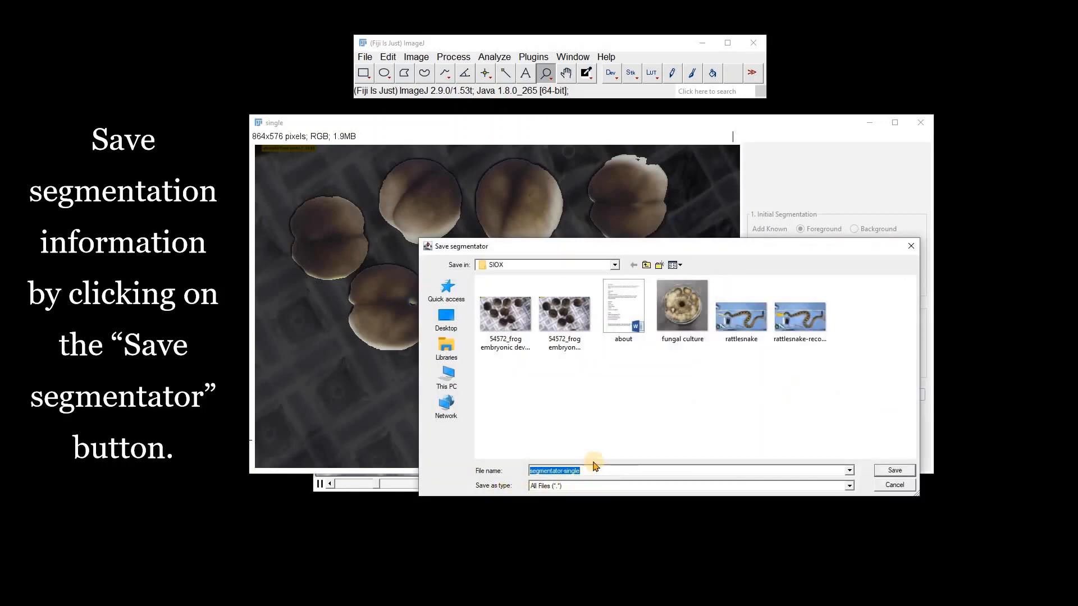
pyautogui.click(894, 470)
# Close the image "single" without saving its changes.
pyautogui.click(364, 57)
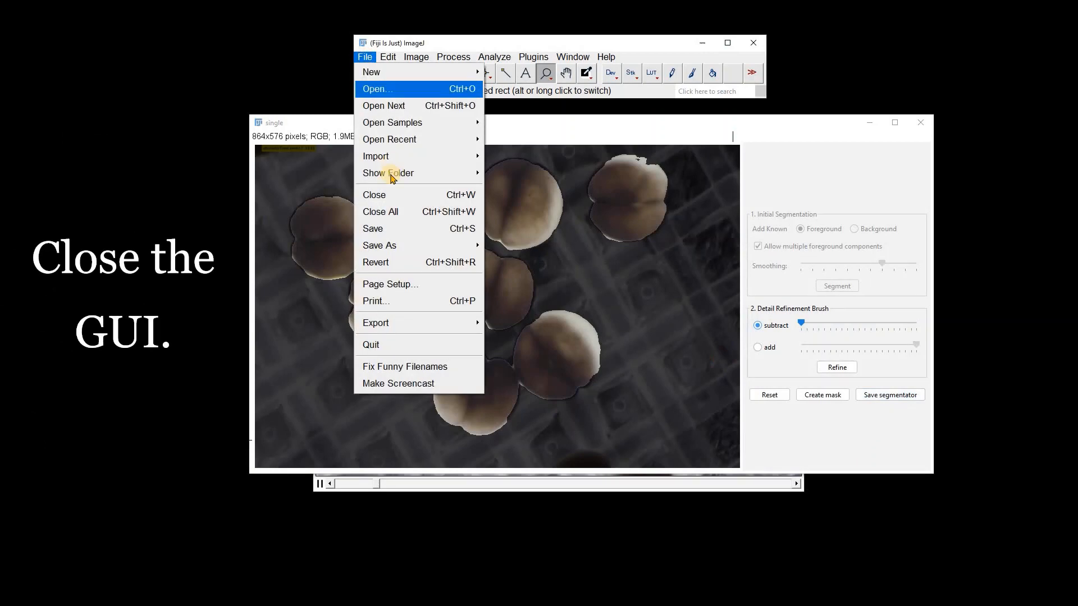
pyautogui.click(382, 197)
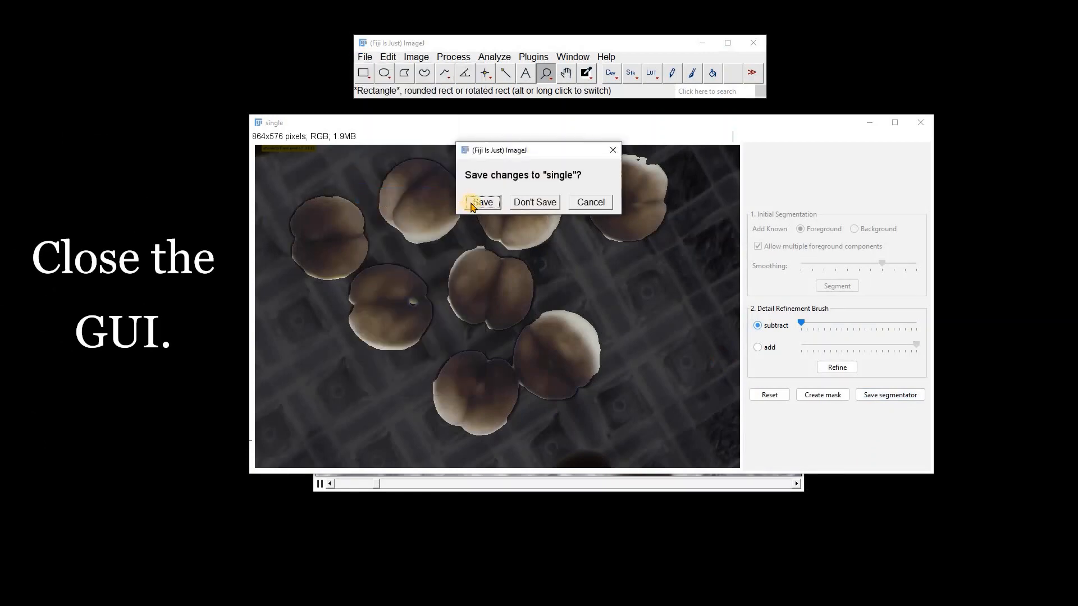
pyautogui.click(528, 203)
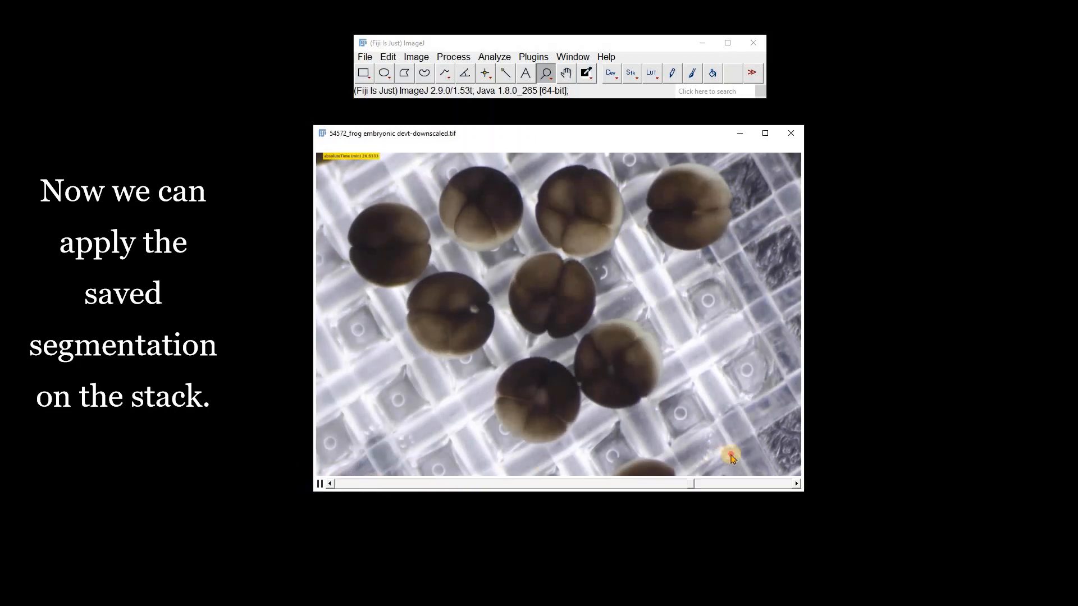
# Apply the saved SIOX segmentator file segmentator-single to the frog embryo stack.
pyautogui.click(533, 56)
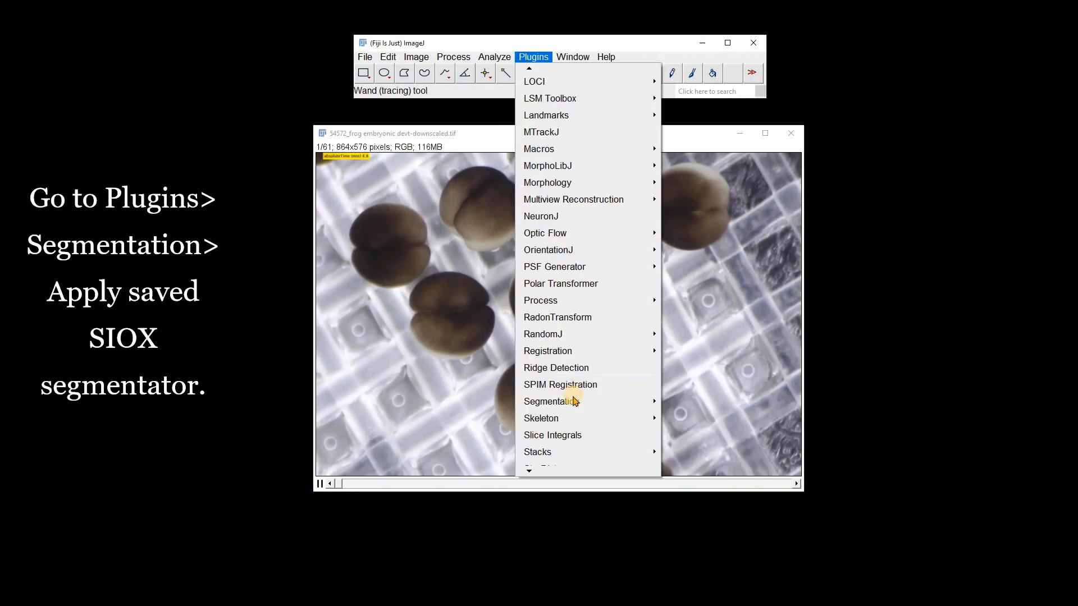
pyautogui.moveTo(583, 400)
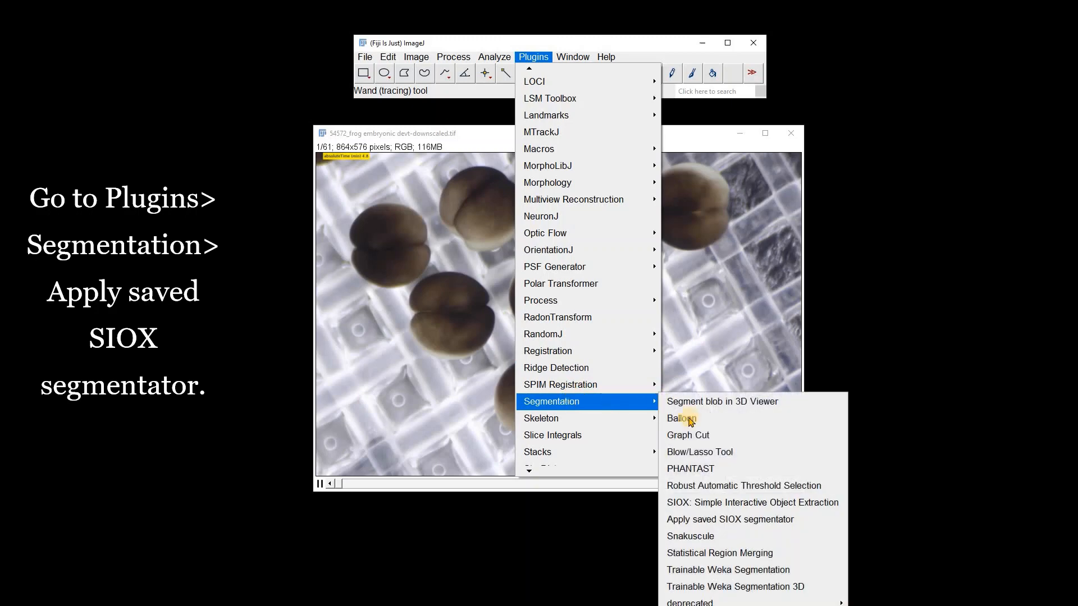
pyautogui.click(715, 520)
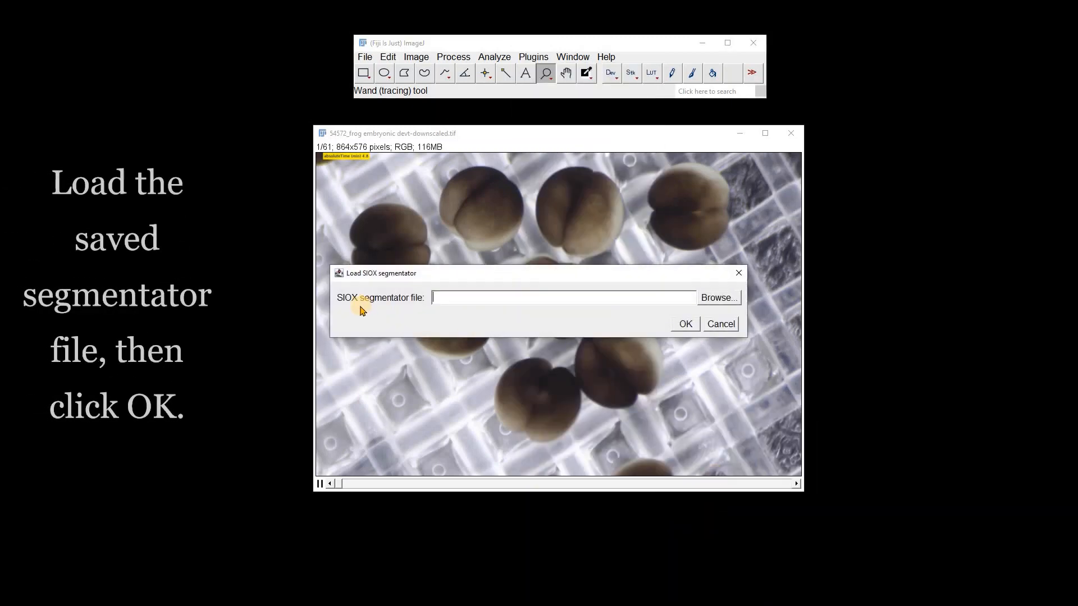
pyautogui.click(718, 299)
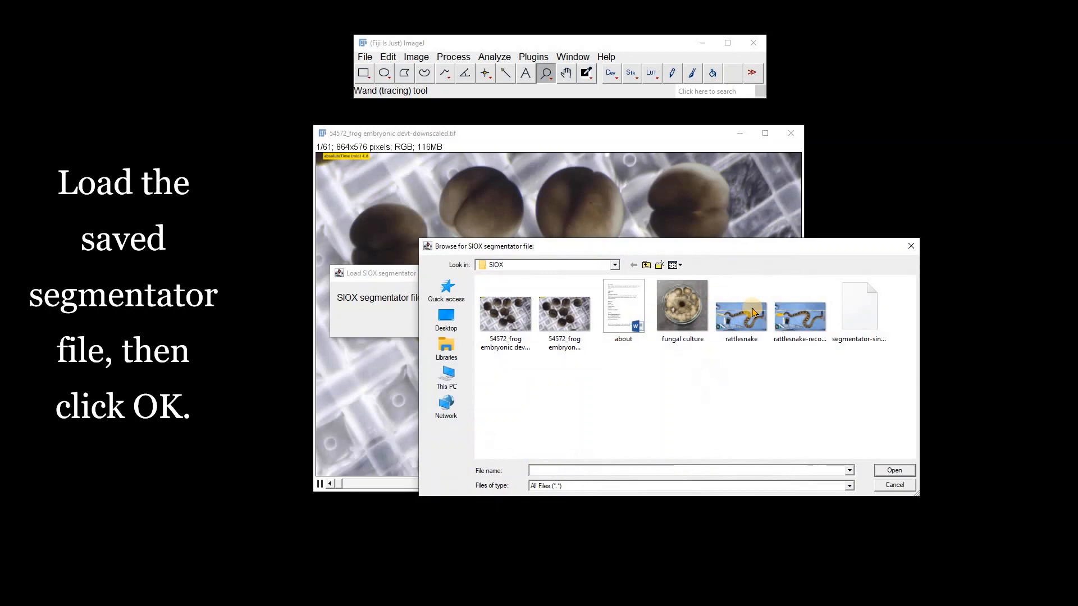
pyautogui.click(855, 325)
pyautogui.click(893, 471)
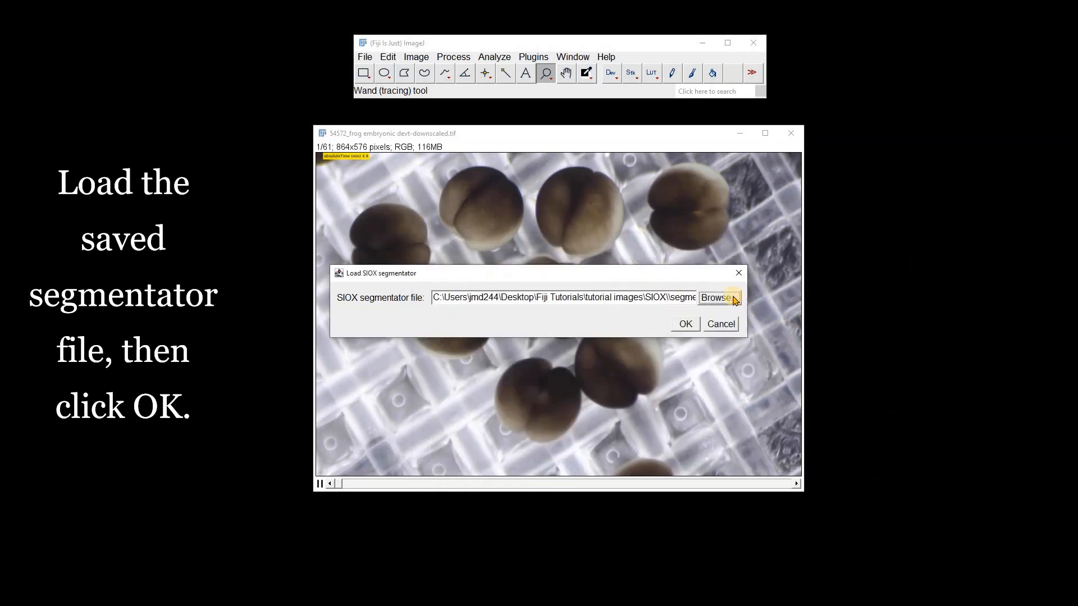
pyautogui.click(684, 322)
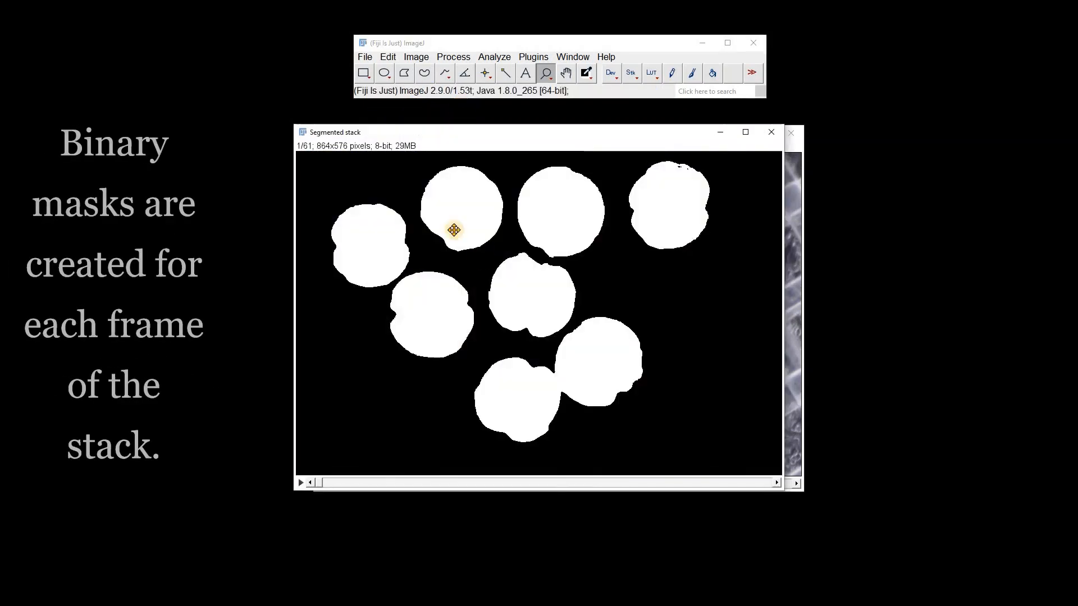
# Fill the holes in the segmented stack's binary masks, processing all 61 slices.
pyautogui.moveTo(341, 483); pyautogui.dragTo(330, 452)
pyautogui.click(453, 57)
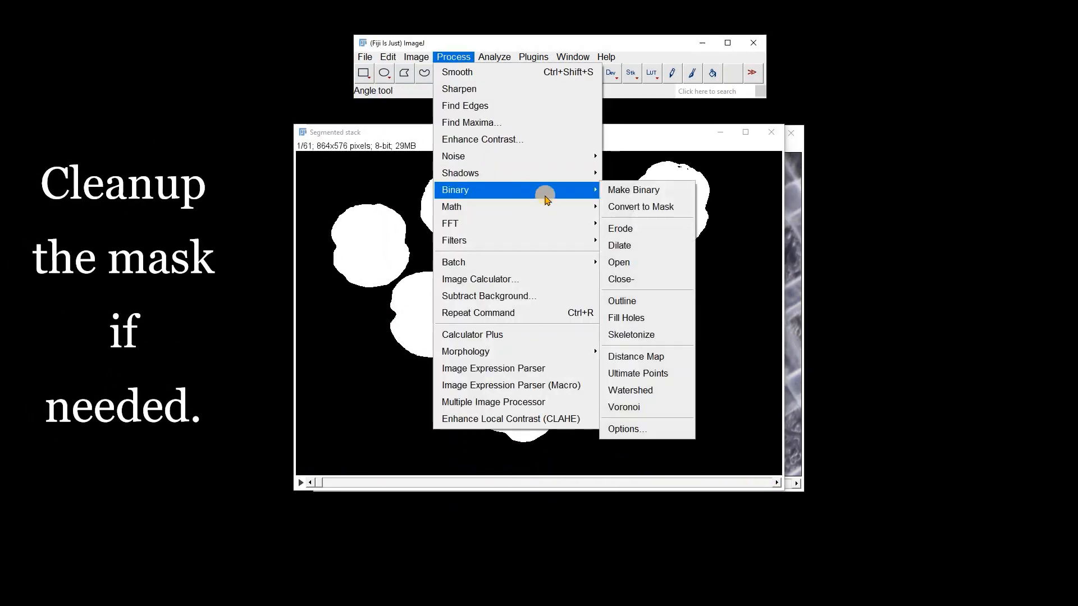
pyautogui.moveTo(584, 197)
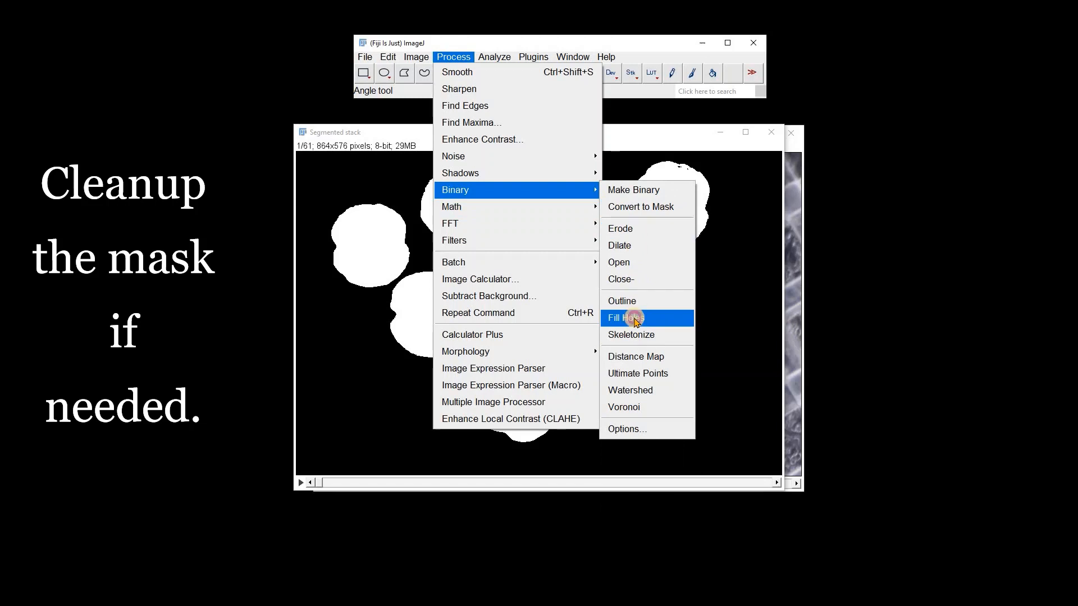
pyautogui.click(633, 317)
pyautogui.click(511, 213)
# Play through the cleaned mask stack, stop the animation and shift its window slightly.
pyautogui.click(300, 483)
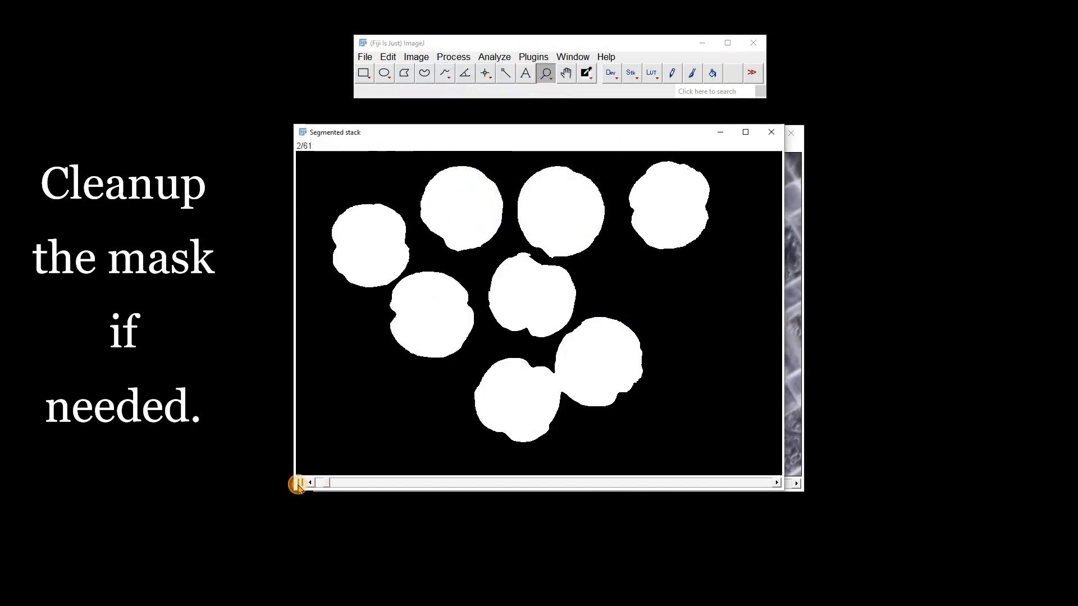
pyautogui.click(300, 483)
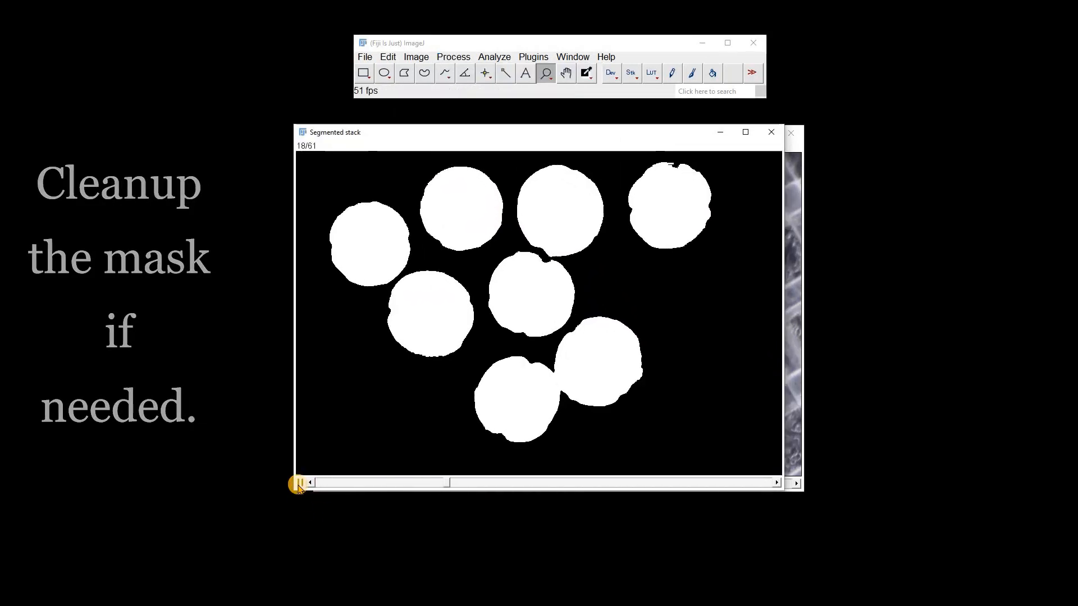
pyautogui.moveTo(439, 144); pyautogui.dragTo(472, 152)
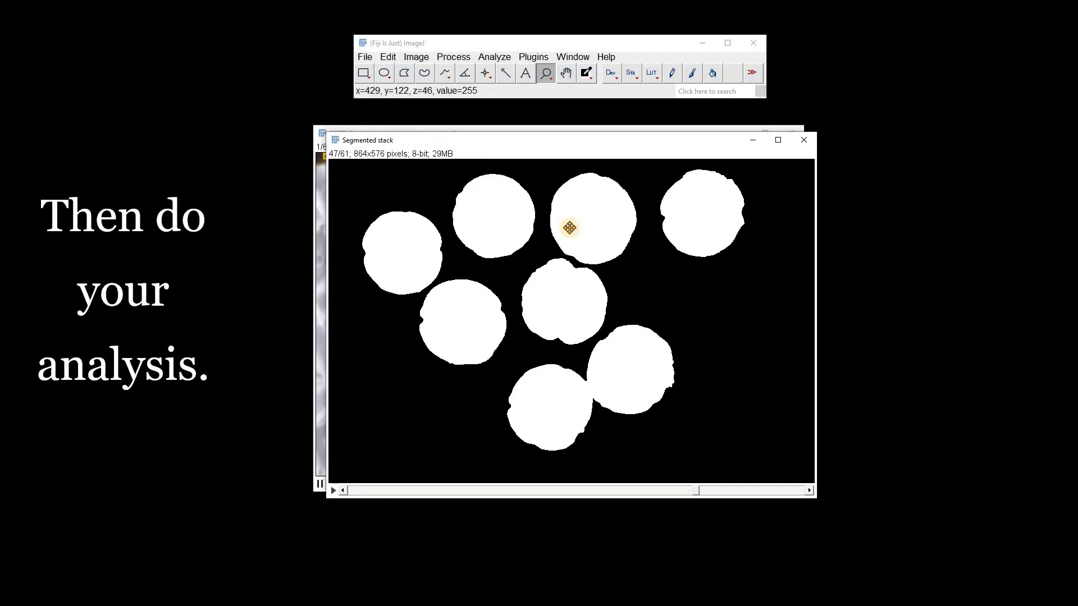
# Close the segmented mask stack without saving it, and close the original frog embryo stack.
pyautogui.click(804, 142)
pyautogui.click(553, 202)
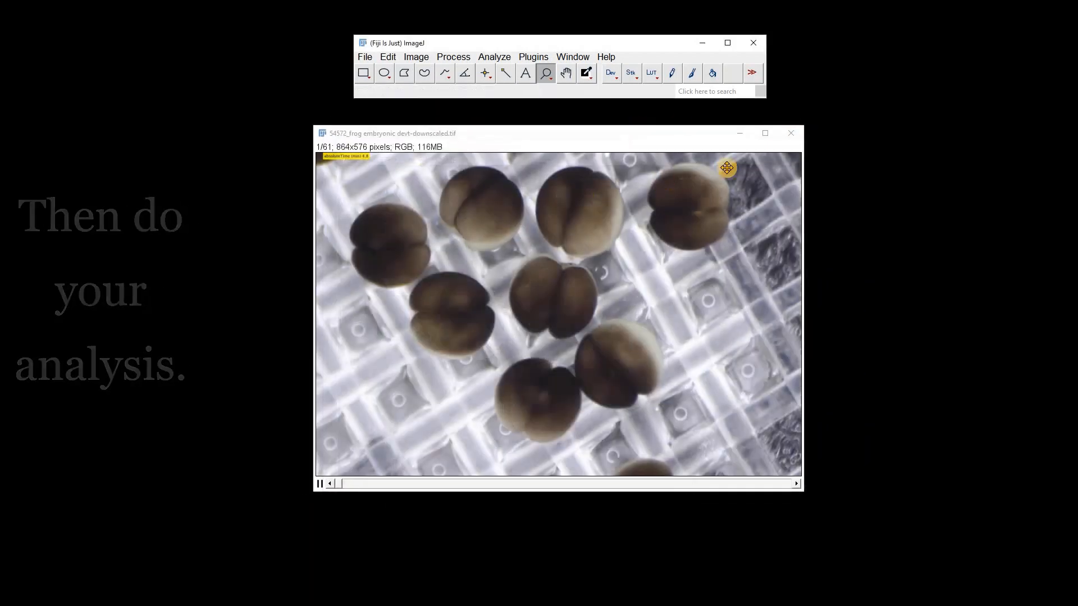
pyautogui.click(790, 134)
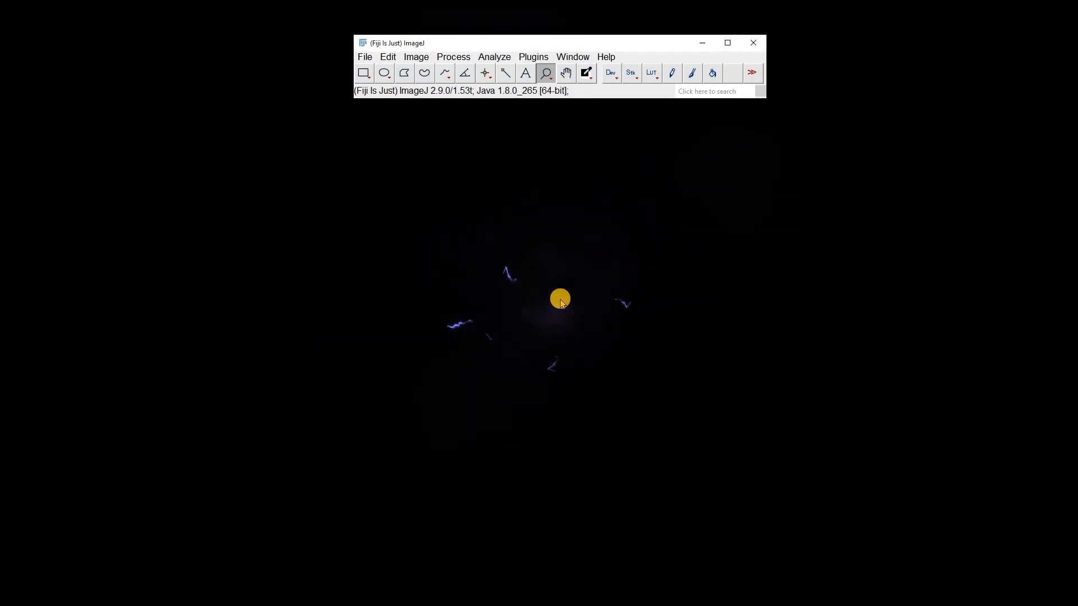